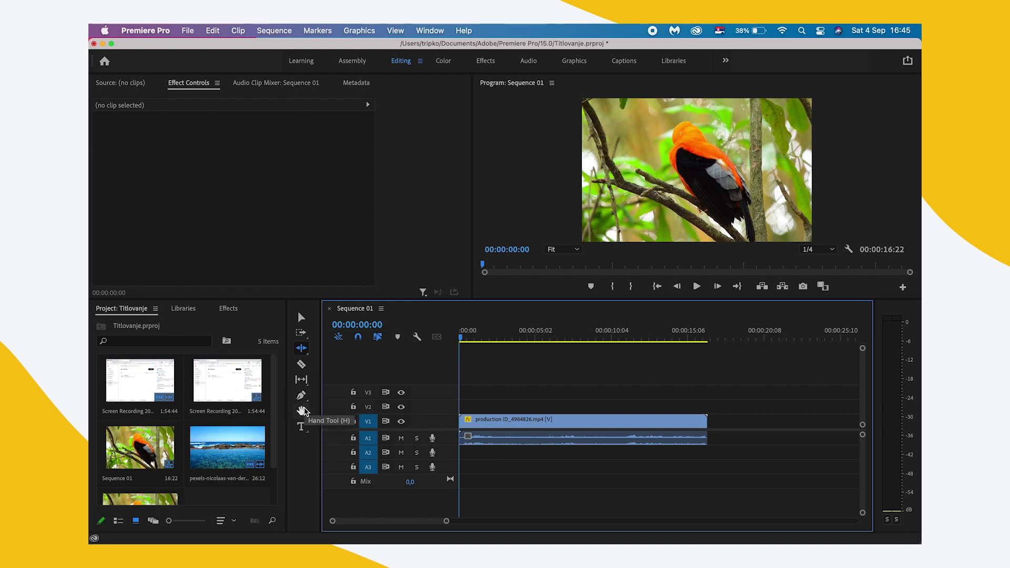
click(302, 430)
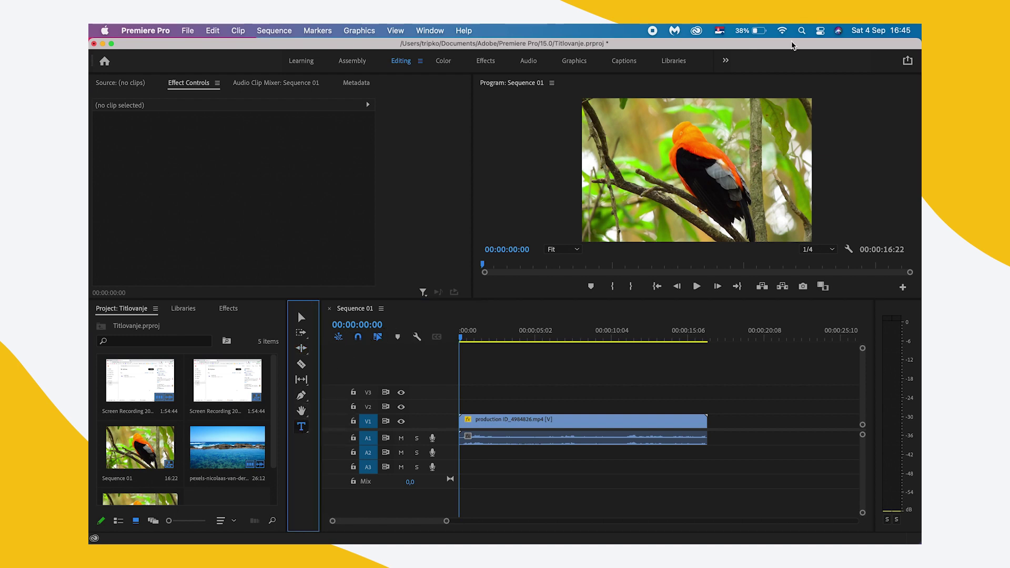
click(659, 210)
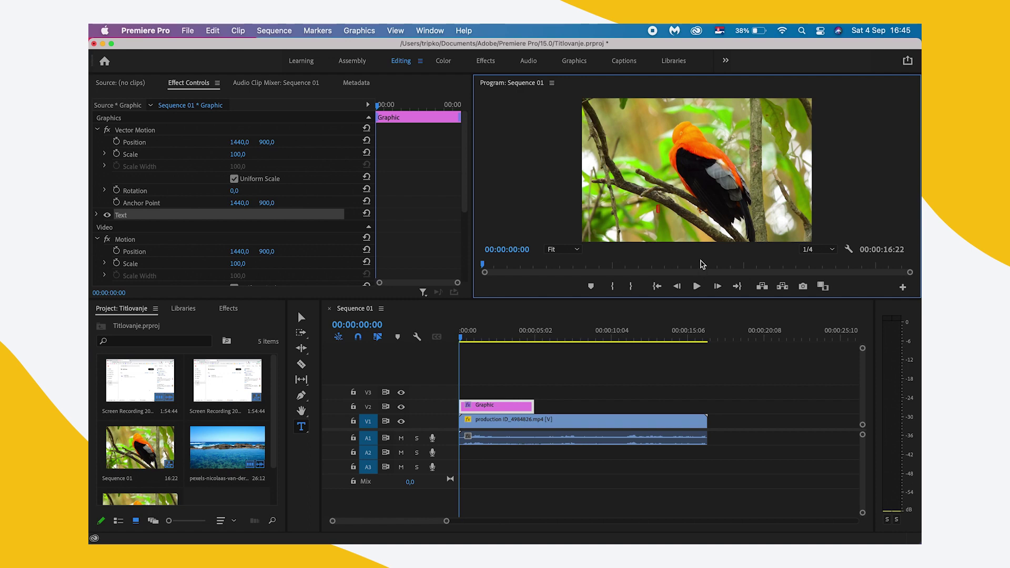
text(jbdv ba)
text(vl)
click(300, 317)
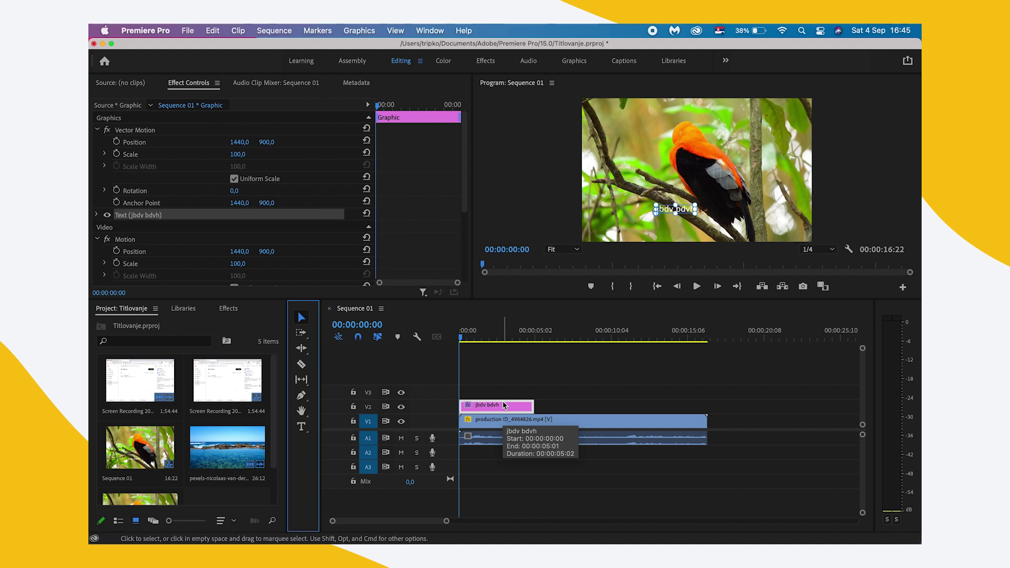
click(503, 406)
key(Delete)
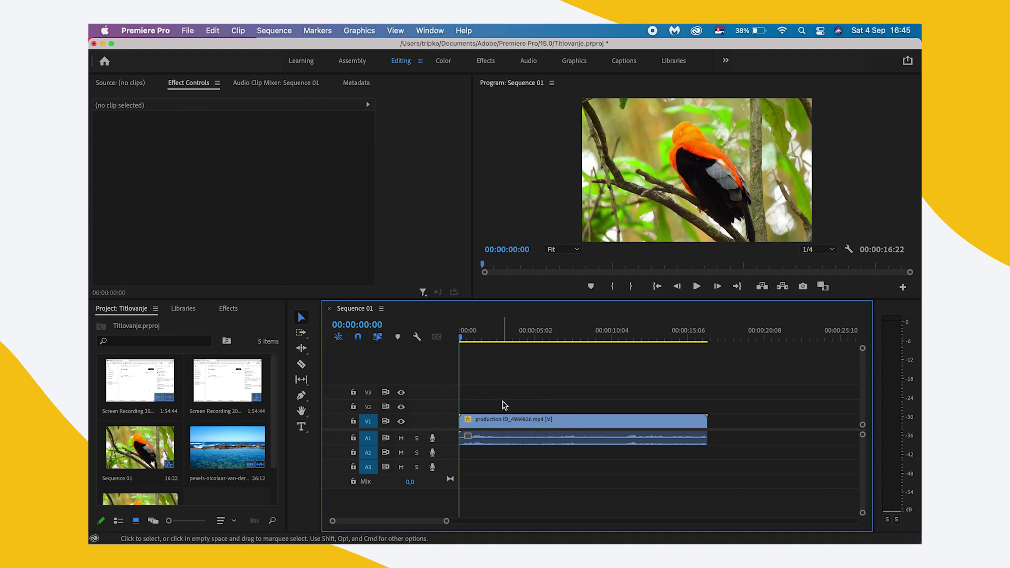
click(508, 419)
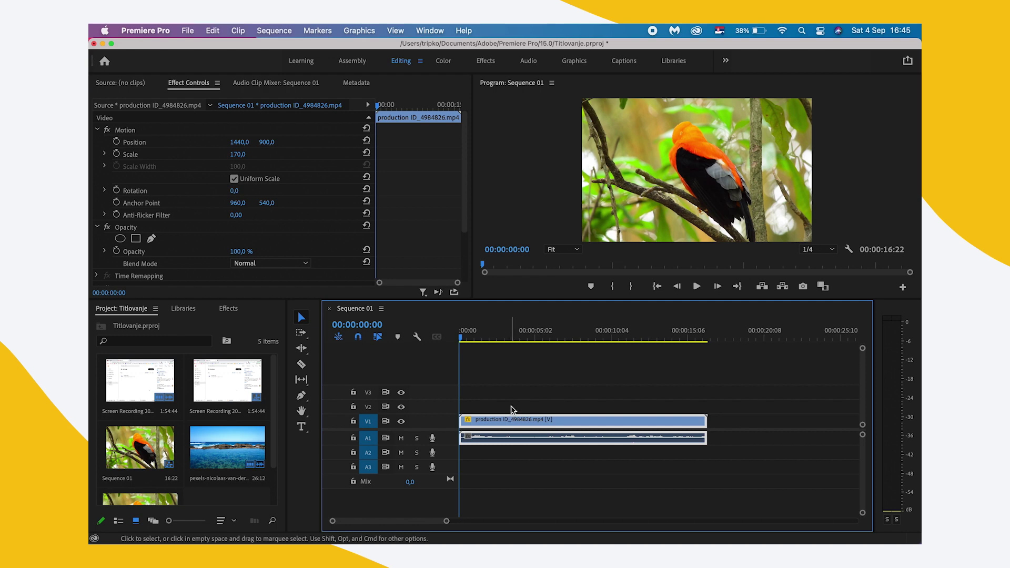
click(510, 410)
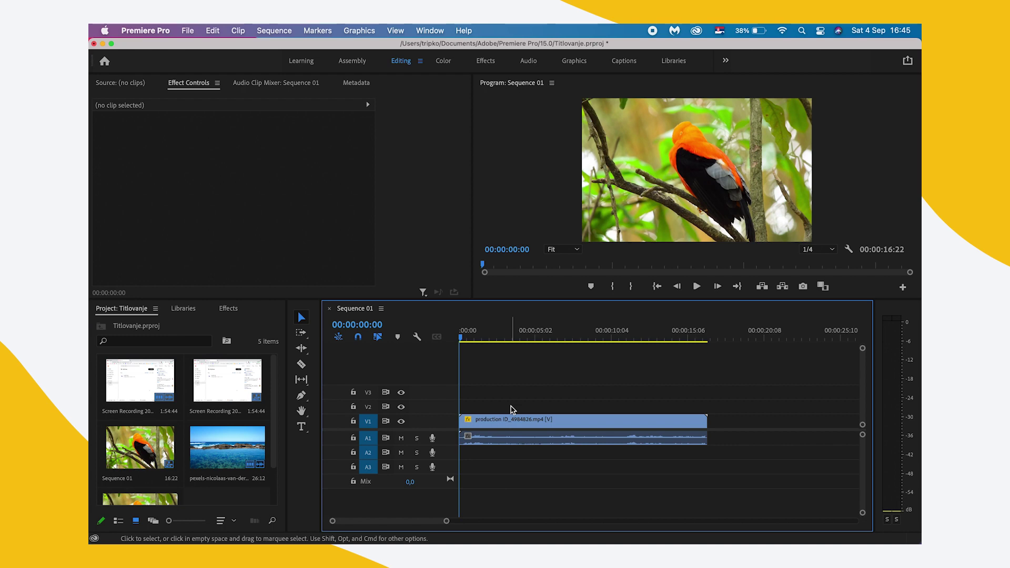
click(181, 31)
mouse_move(200, 47)
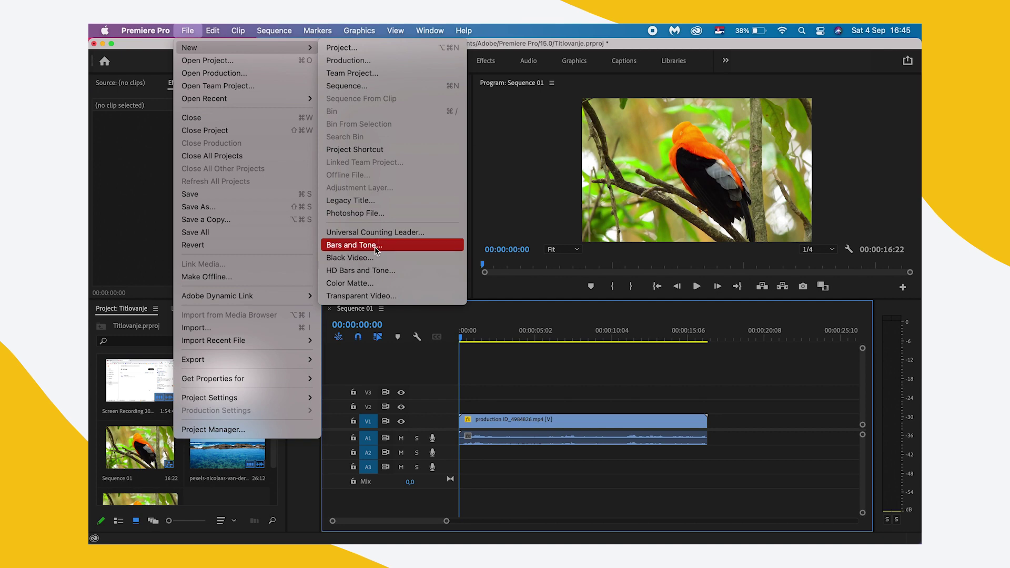
click(634, 74)
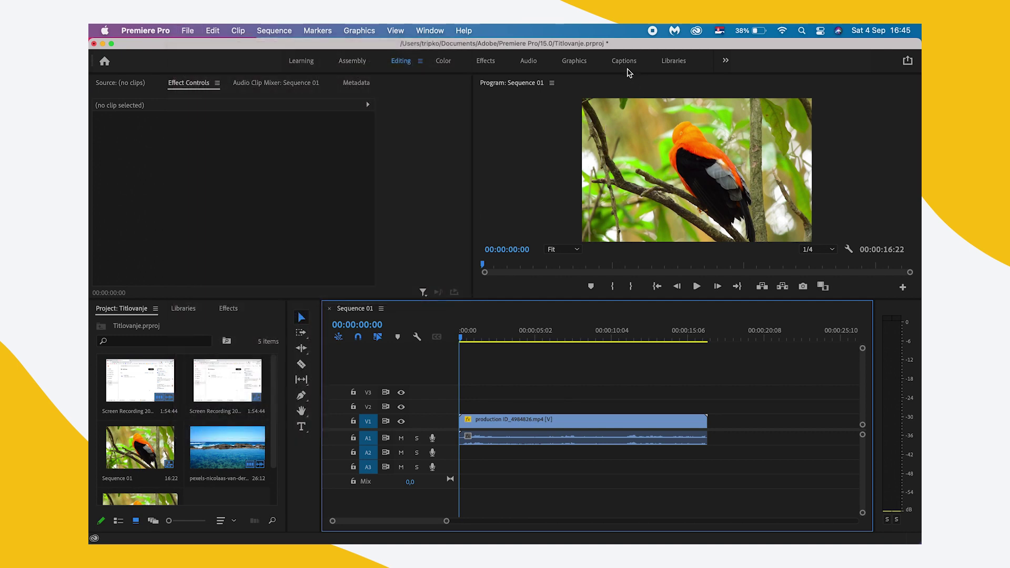
click(628, 68)
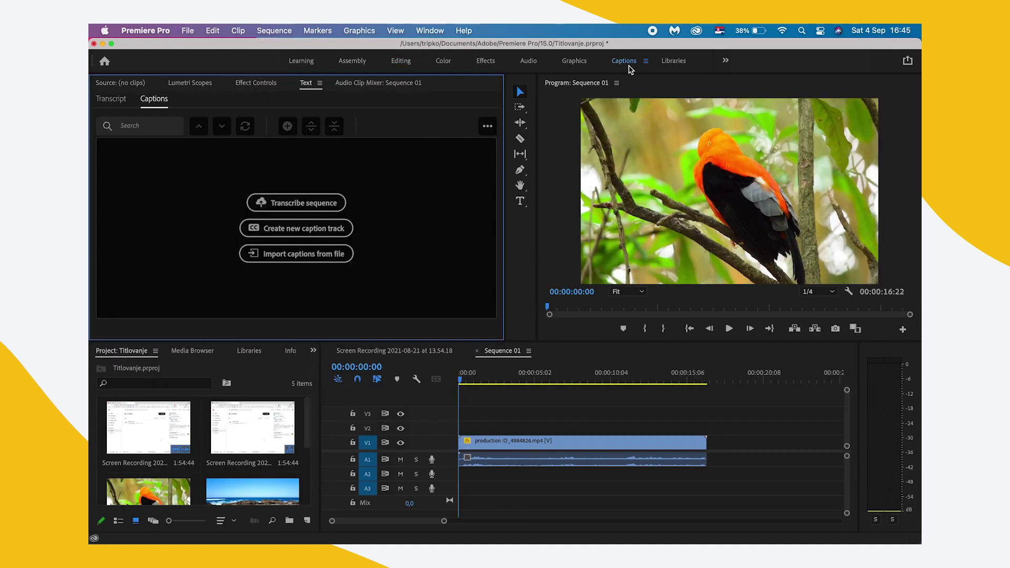
click(402, 63)
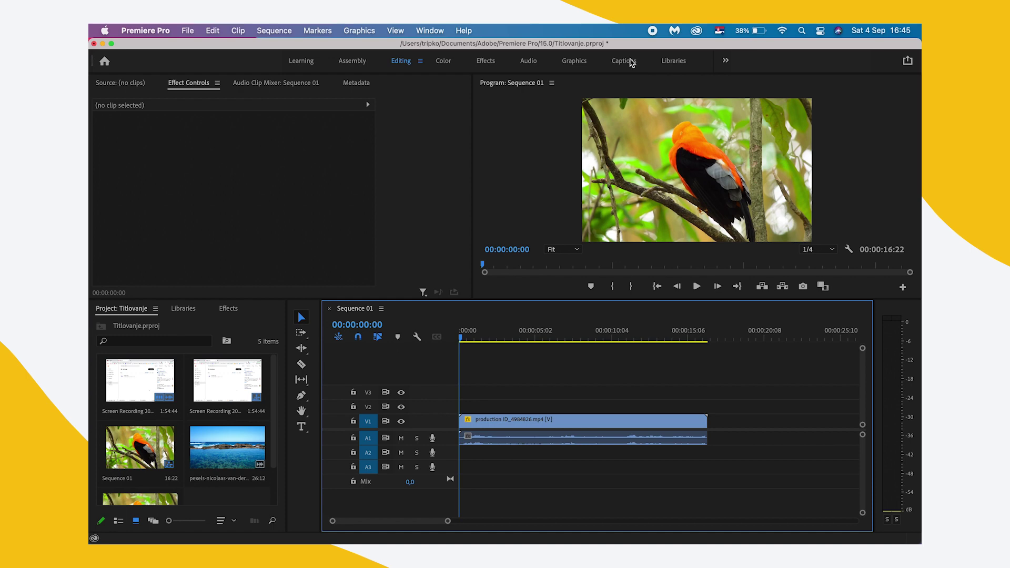
Switch to the Captions workspace so its Text panel offers caption-creation options
click(627, 62)
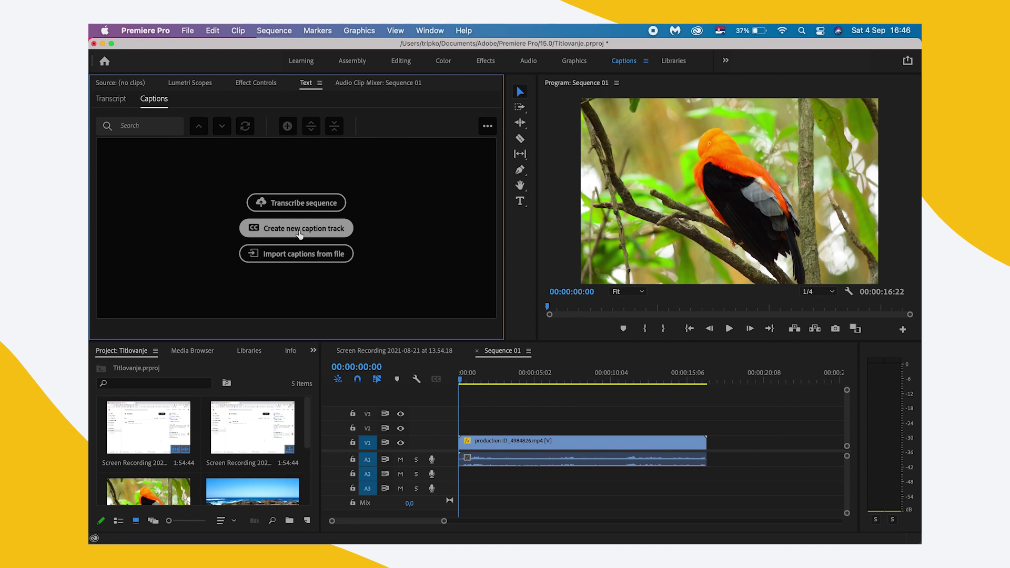
Create caption track C1 for Sequence 01 in Subtitle format with Style None
click(301, 233)
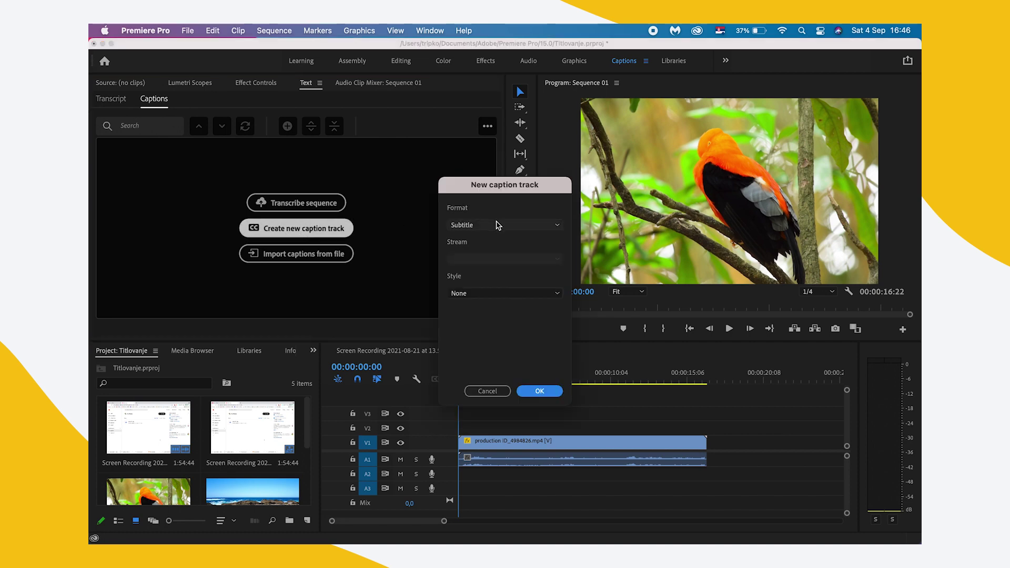
click(457, 226)
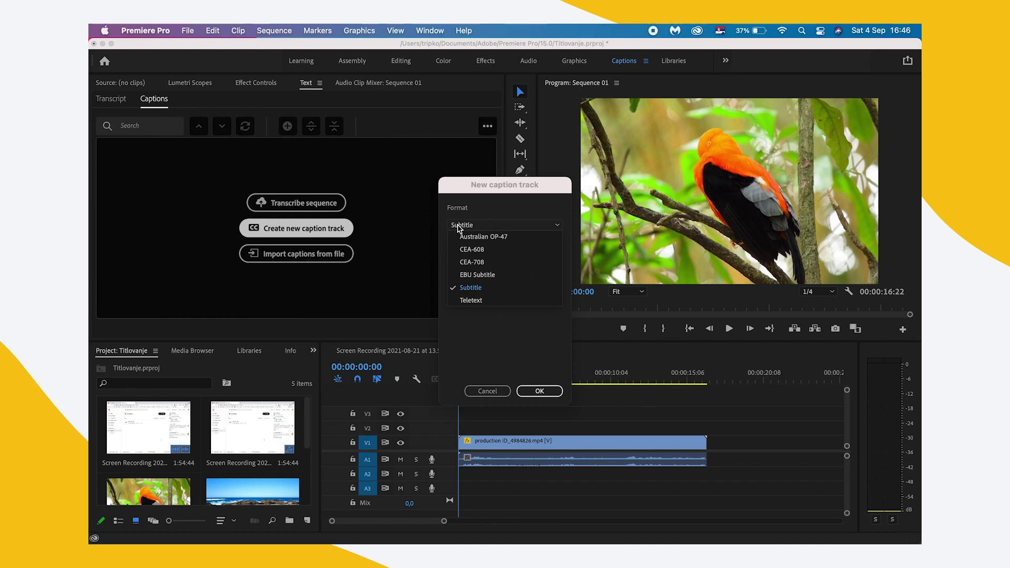
click(457, 226)
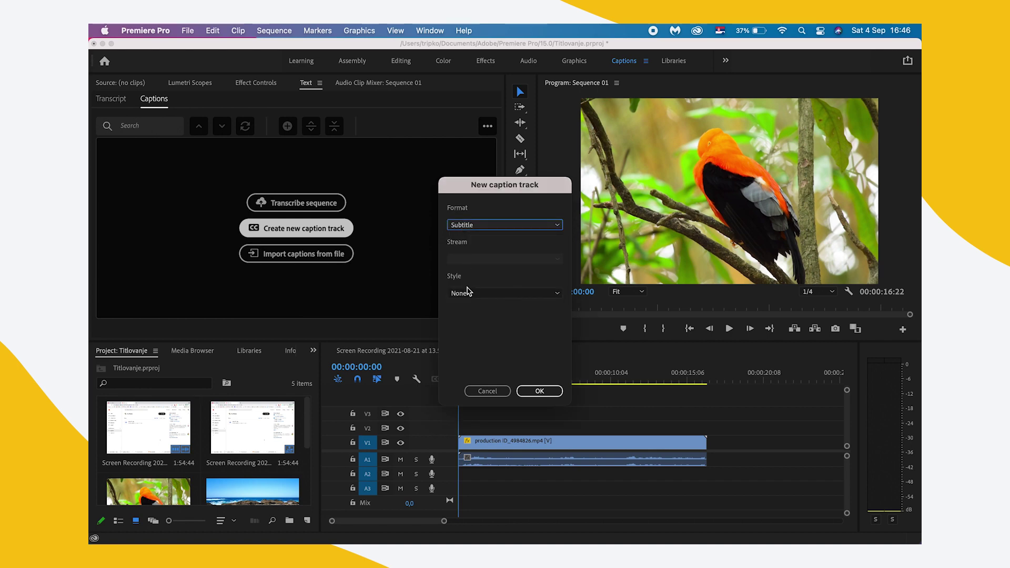
click(536, 390)
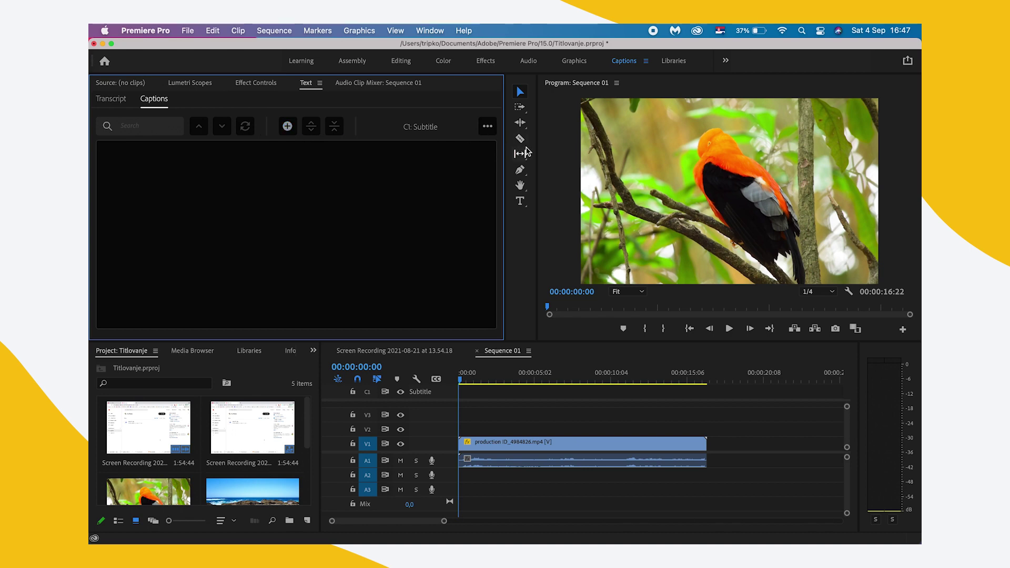
Resize the preview and captions list, then add a 'New Caption' segment at 00:00:00:00
drag(536, 152, 457, 146)
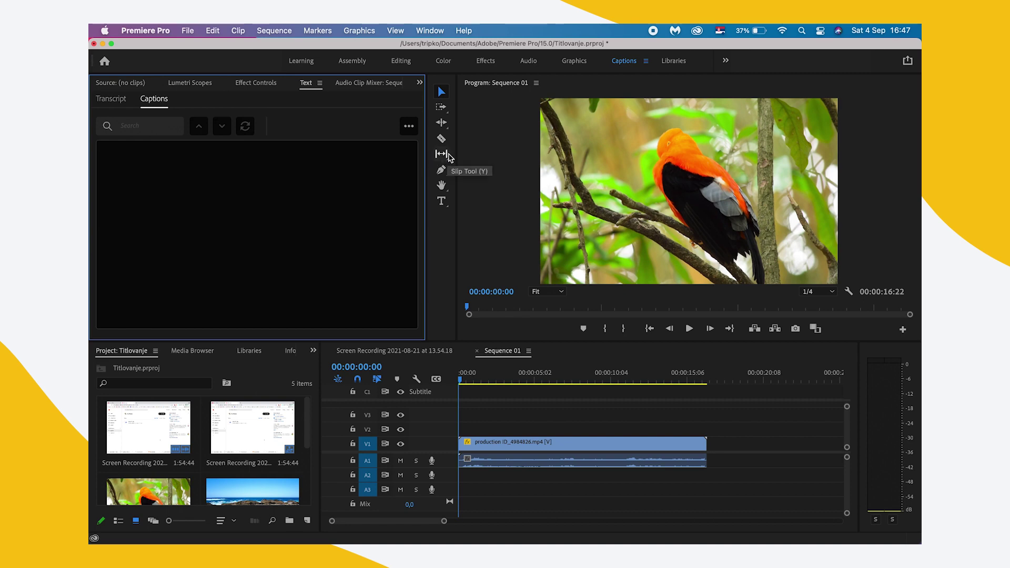
drag(460, 157, 489, 155)
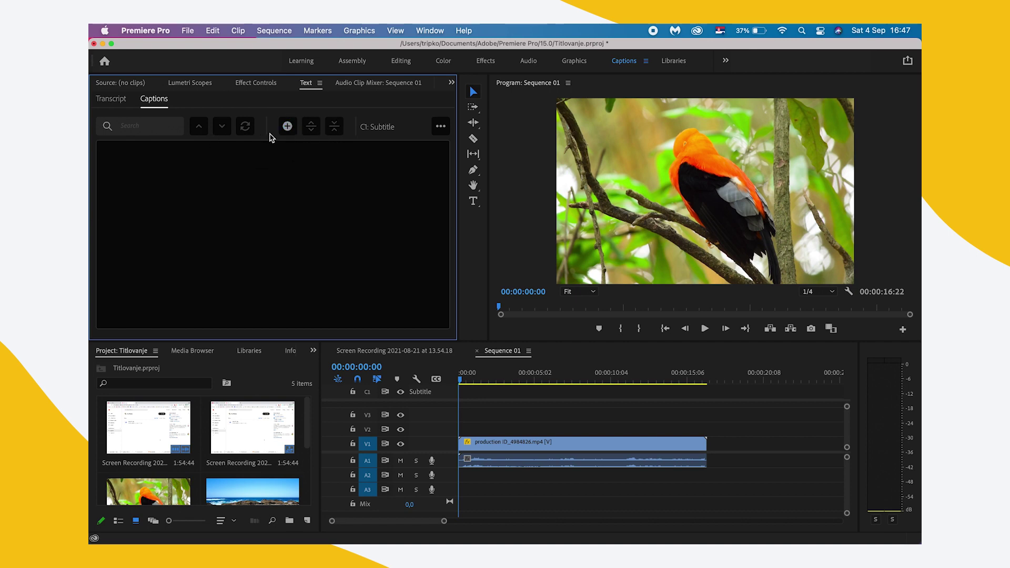
click(287, 127)
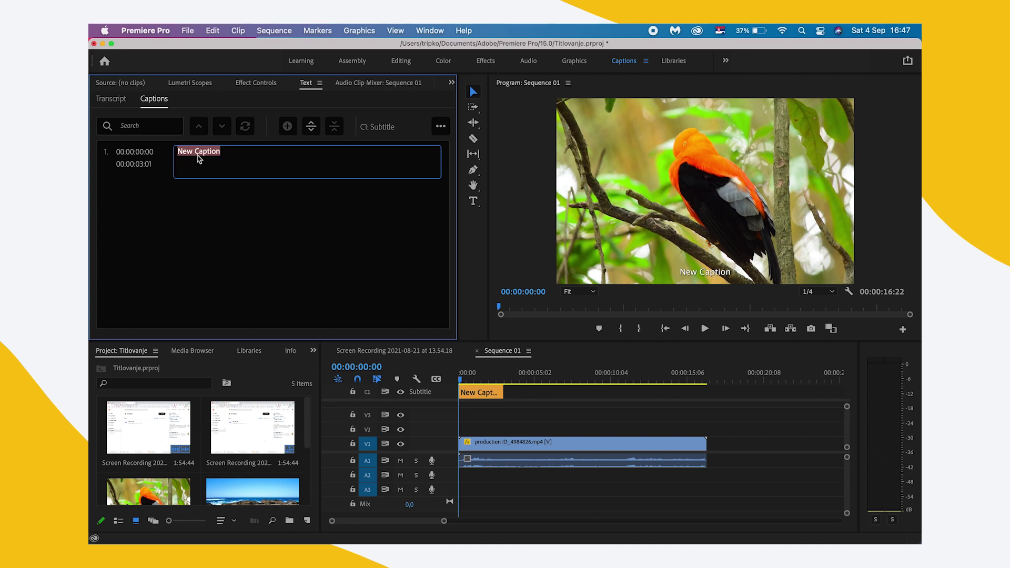
Replace the first caption's text with 'Početak videa'
text(Početak vid)
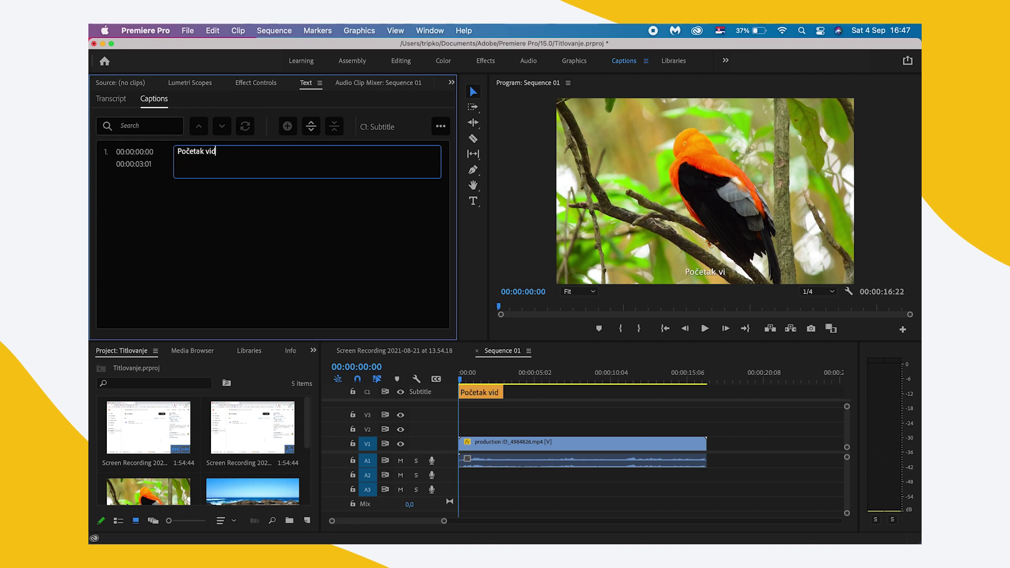
text(ea)
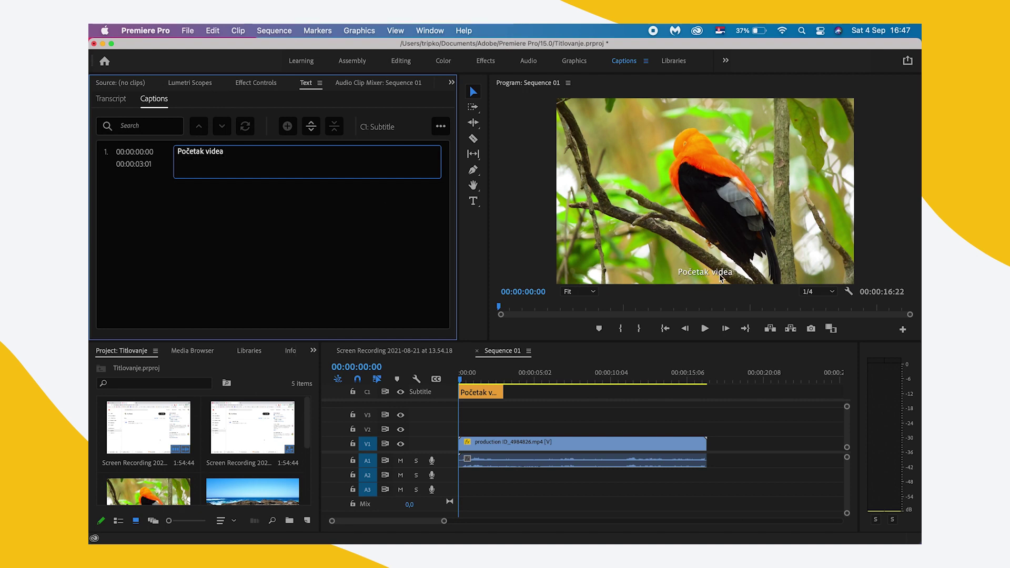
click(248, 206)
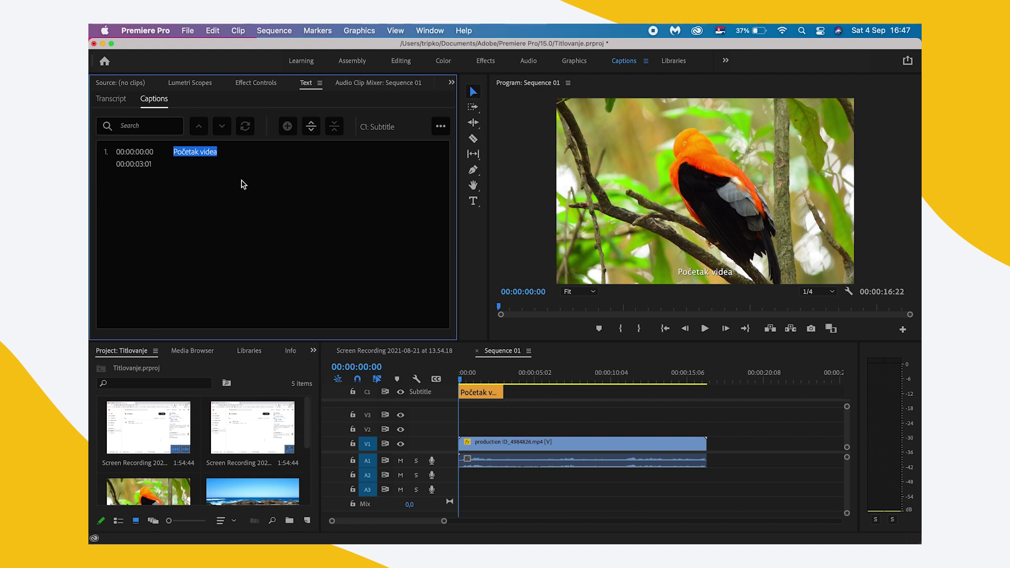
Trim the 'Početak videa' caption on C1 so it ends at 00:00:02:46
click(692, 278)
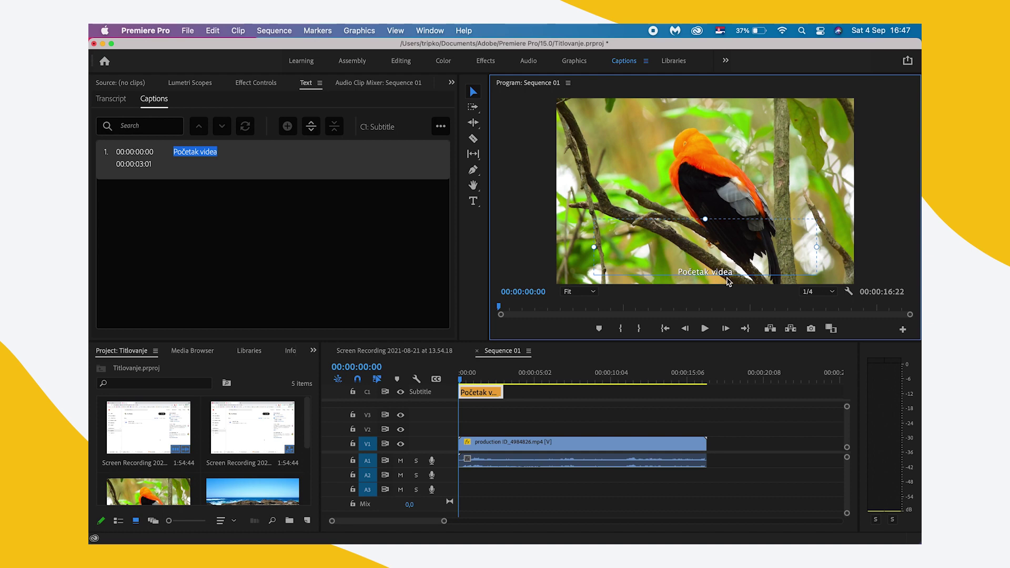
click(265, 234)
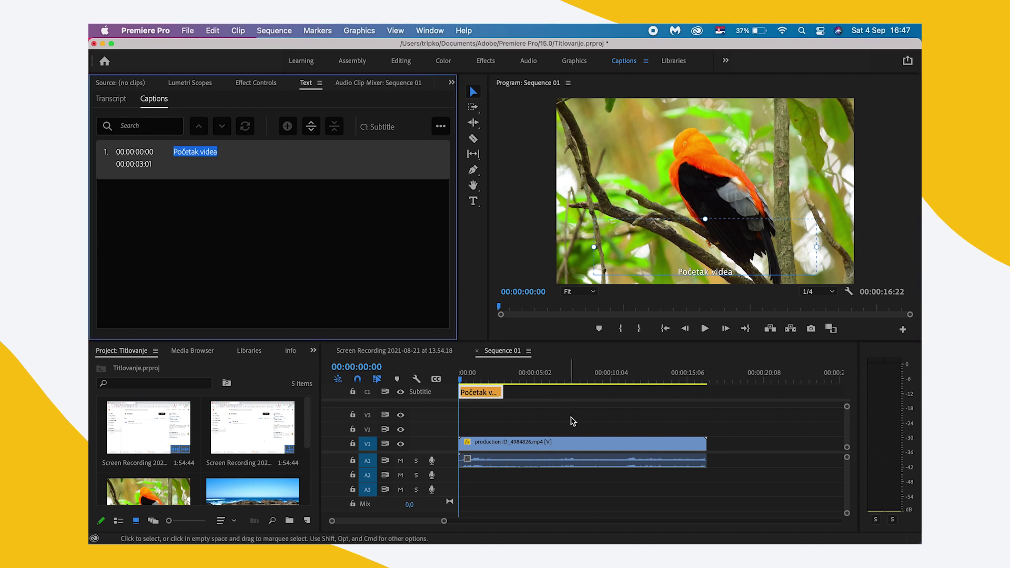
click(481, 395)
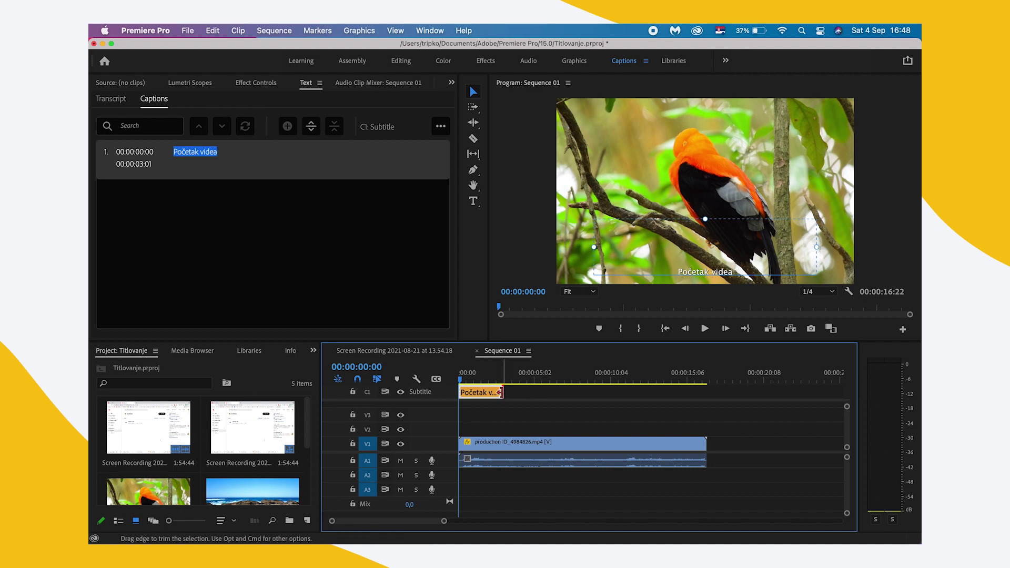
drag(500, 392, 531, 393)
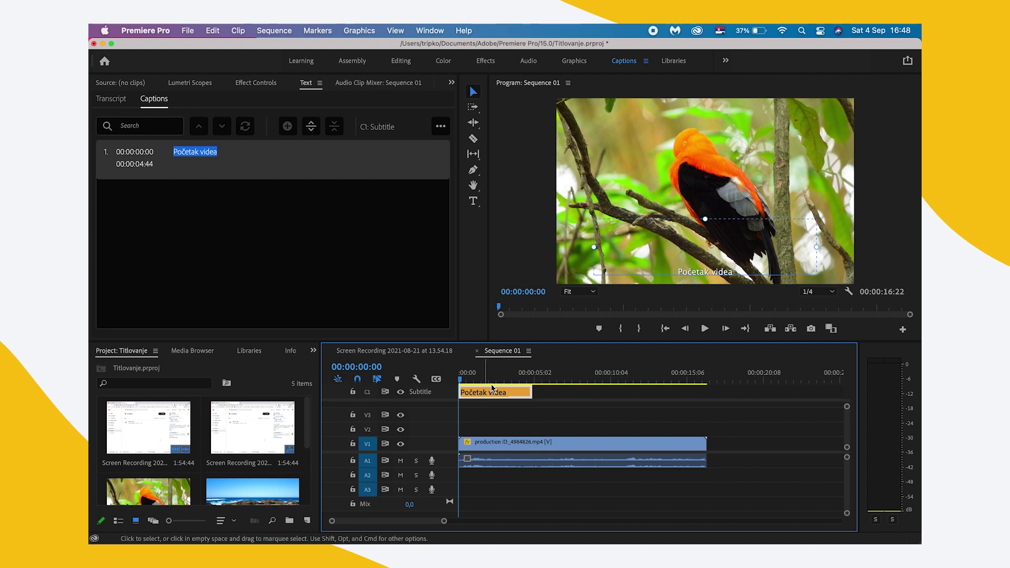
drag(526, 391, 529, 389)
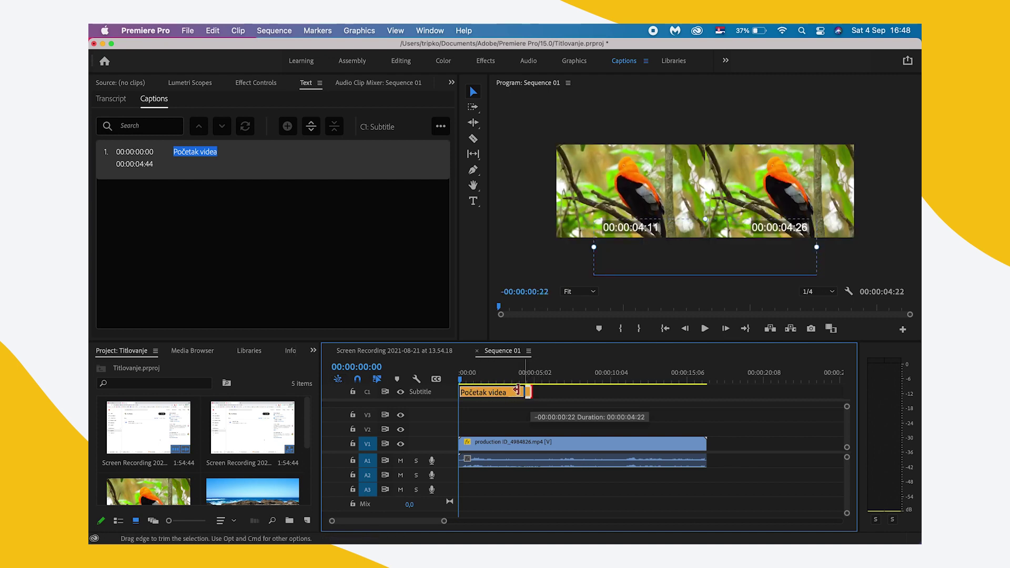
drag(529, 389, 428, 380)
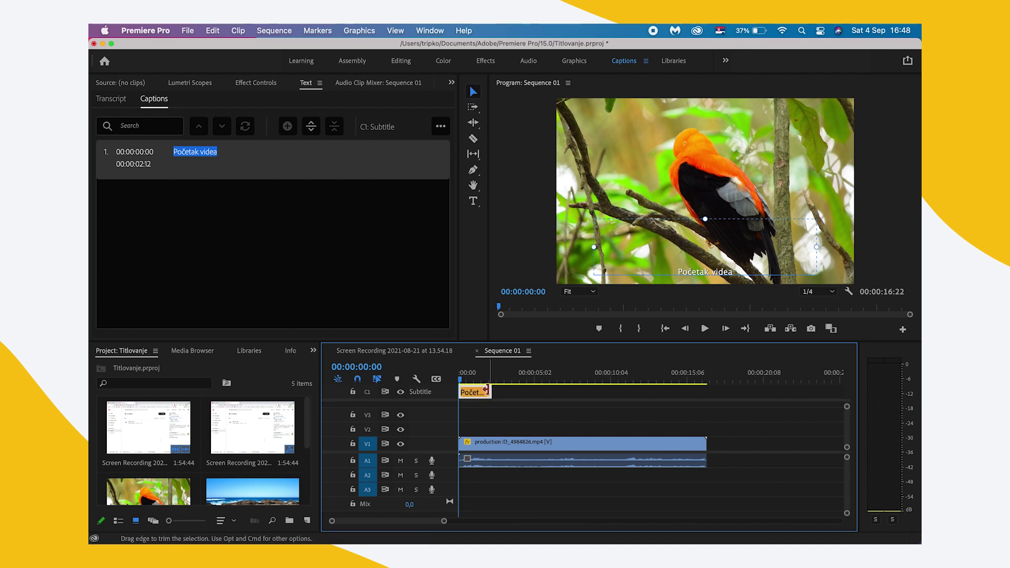
drag(491, 392, 500, 392)
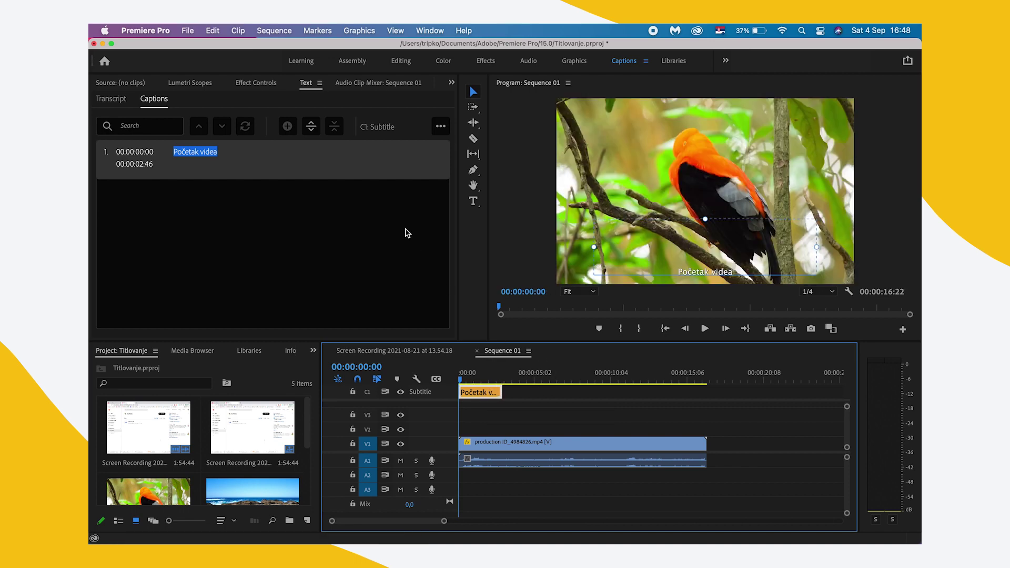
Position the playhead just past the end of the first caption
key(Down)
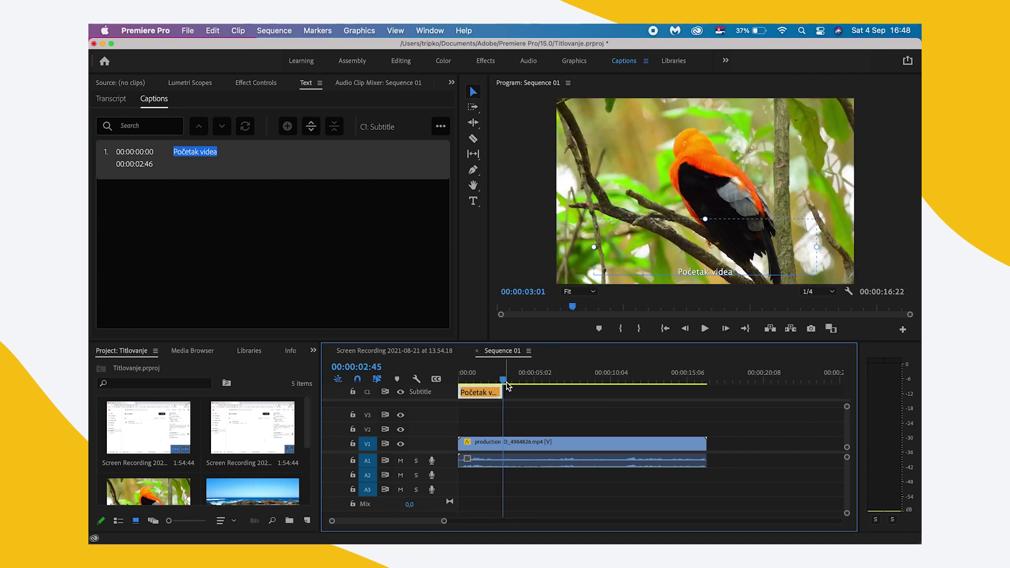
key(Right)
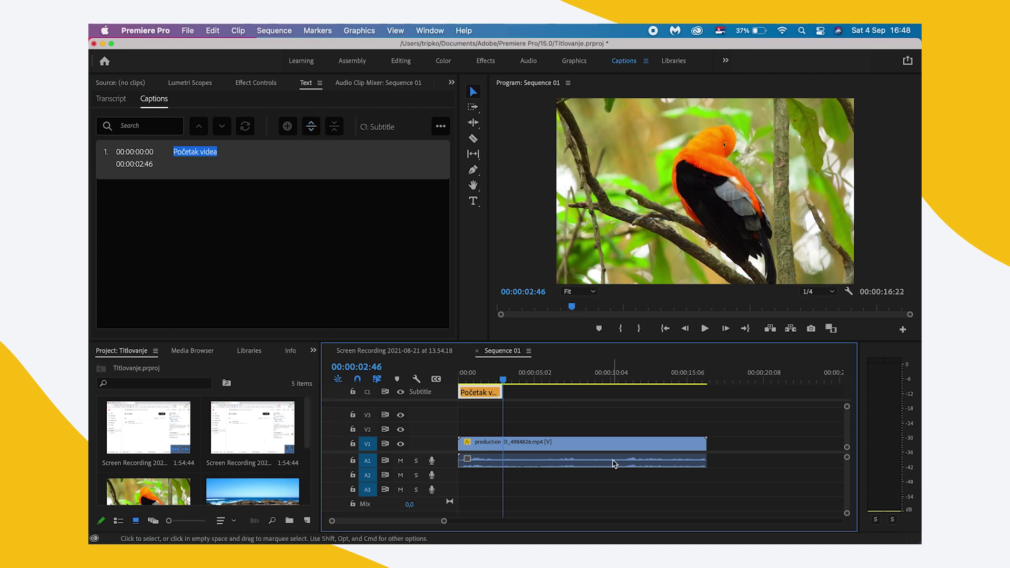
click(579, 415)
drag(547, 379, 482, 380)
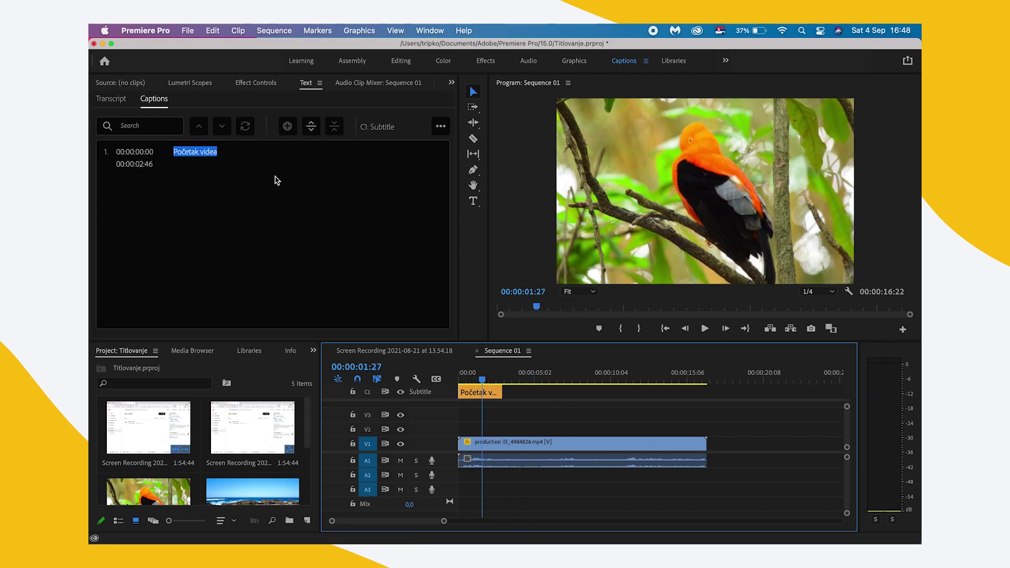
click(485, 391)
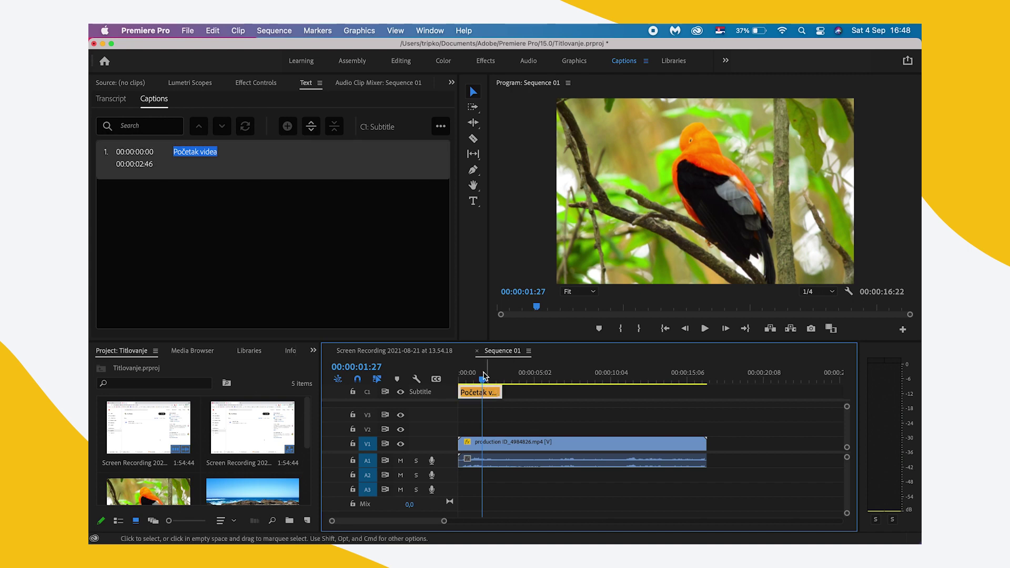
drag(482, 379, 507, 379)
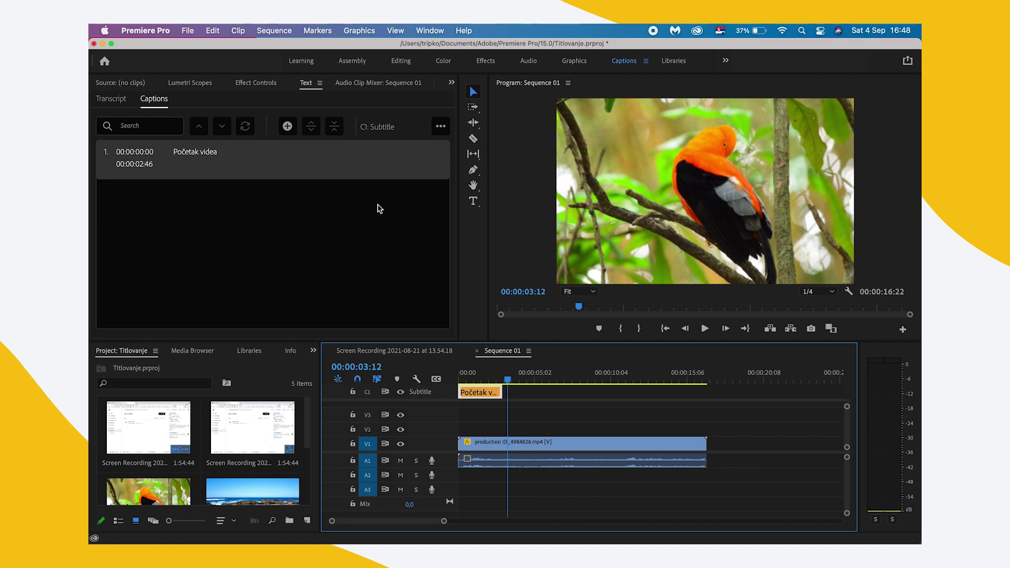
Add a second caption reading 'Druga rečenica', spanning 00:00:03:10 to 00:00:06:11
click(287, 128)
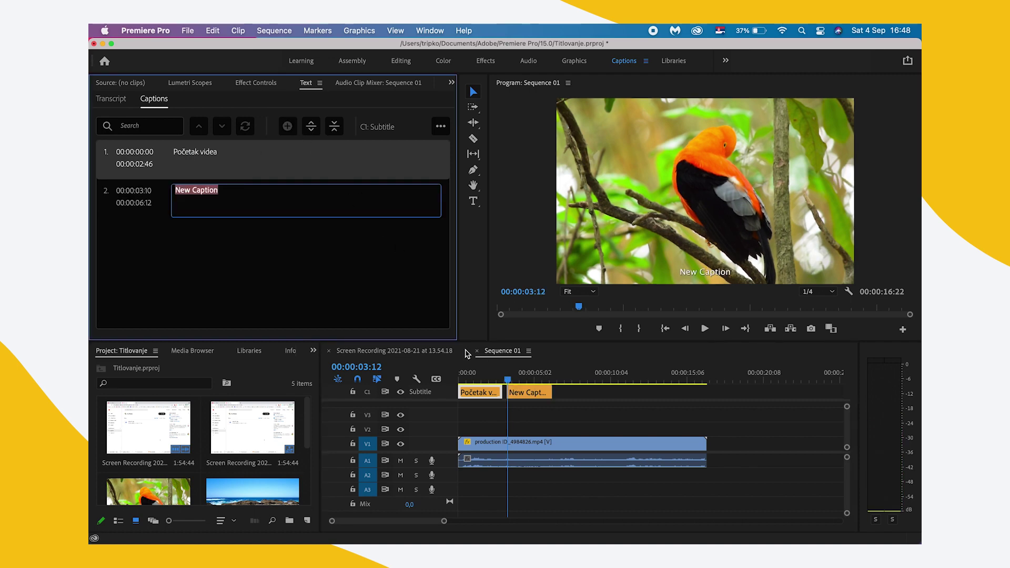
click(529, 394)
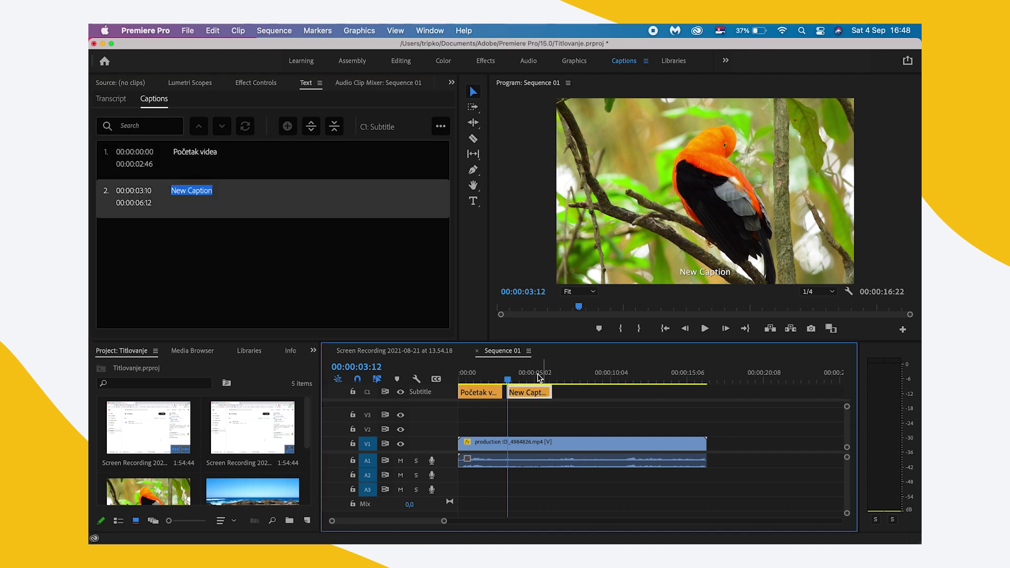
click(181, 190)
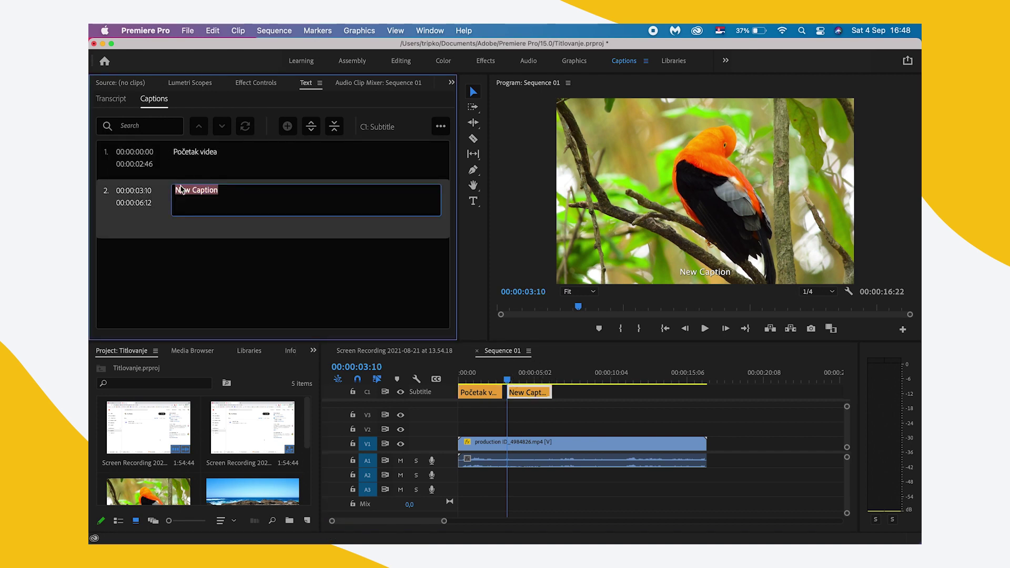
text(Druga reče)
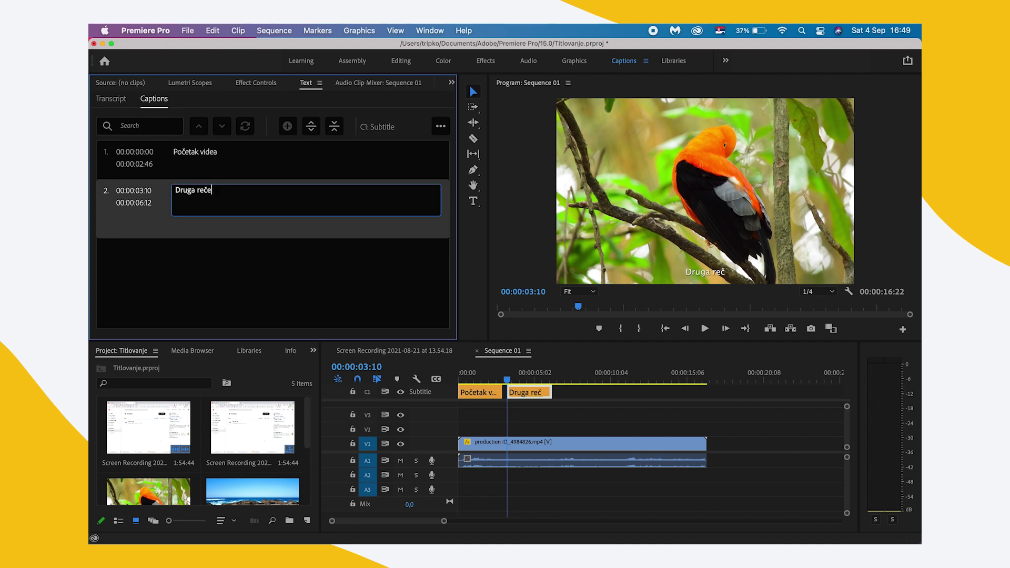
text(nica)
click(176, 262)
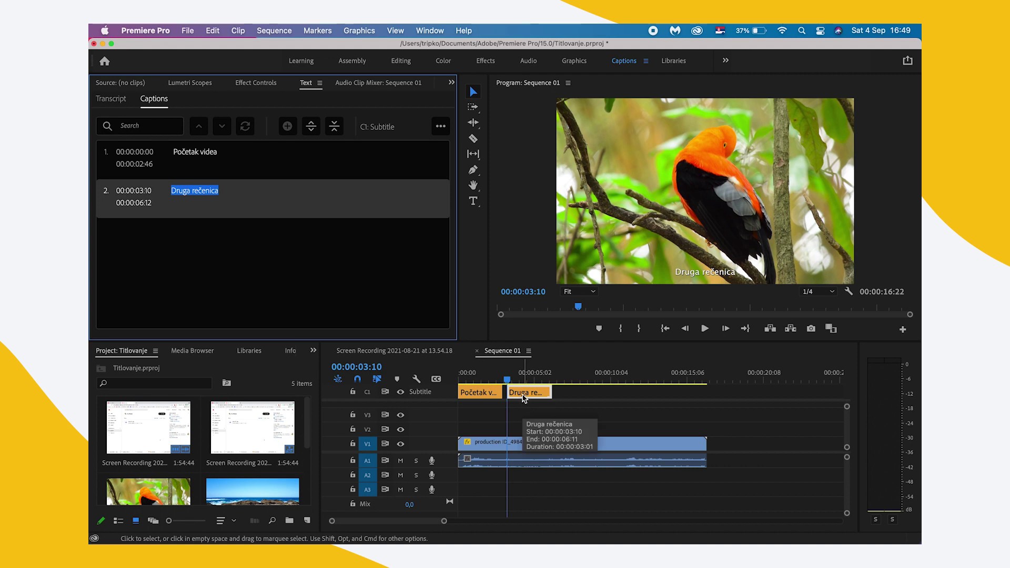
Shift 'Druga rečenica' to 00:00:03:00–00:00:06:01 and play the sequence from the start
drag(523, 398, 520, 398)
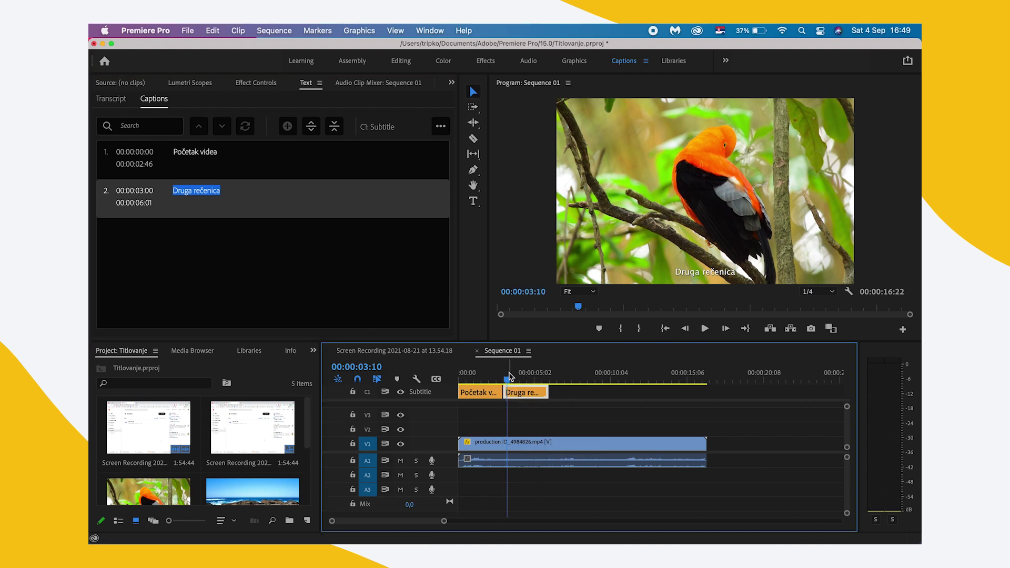
key(Home)
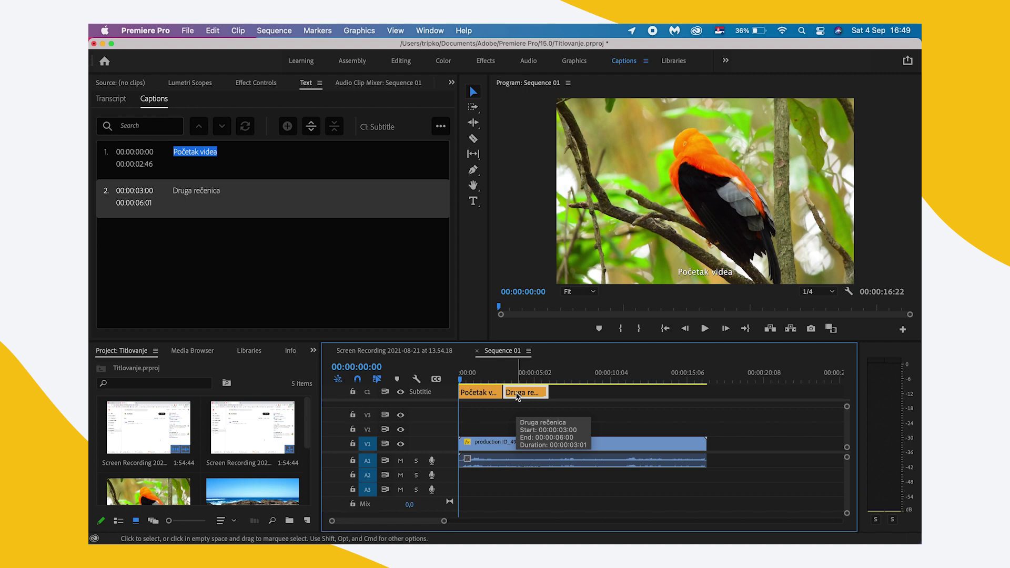
click(705, 329)
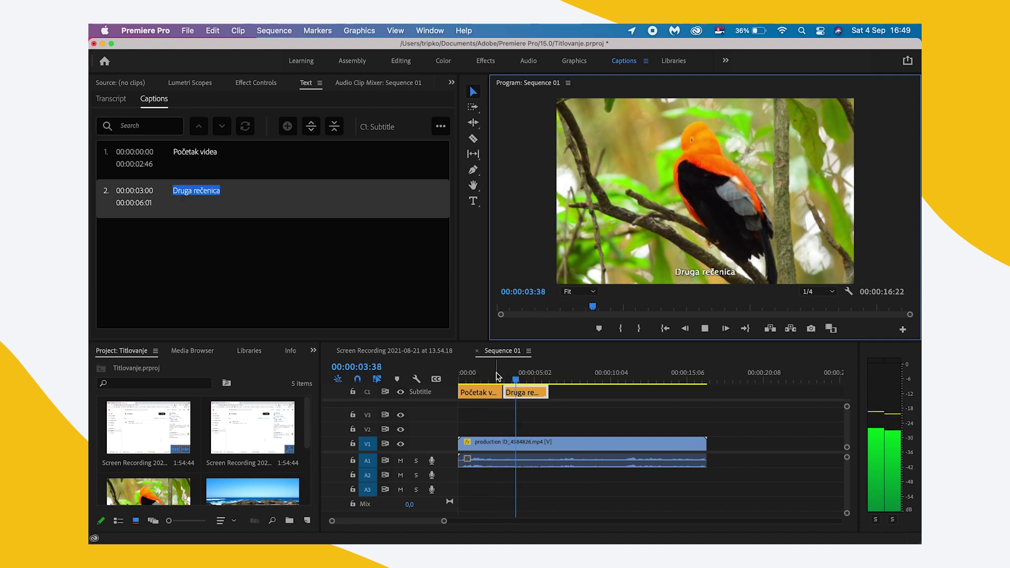
key(space)
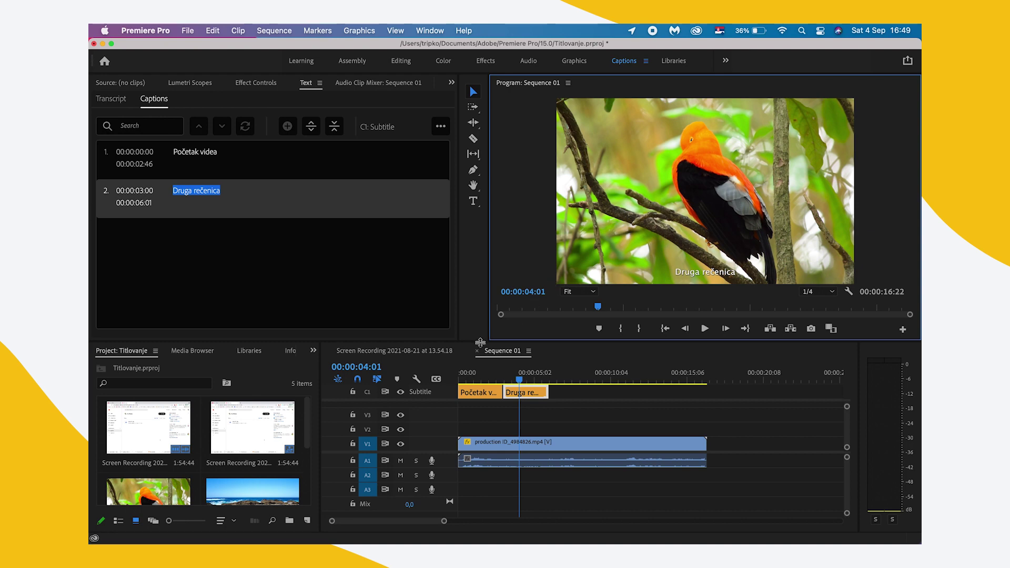
Review both captions in an enlarged preview, then restore the layout with the playhead on caption two
drag(490, 341, 317, 404)
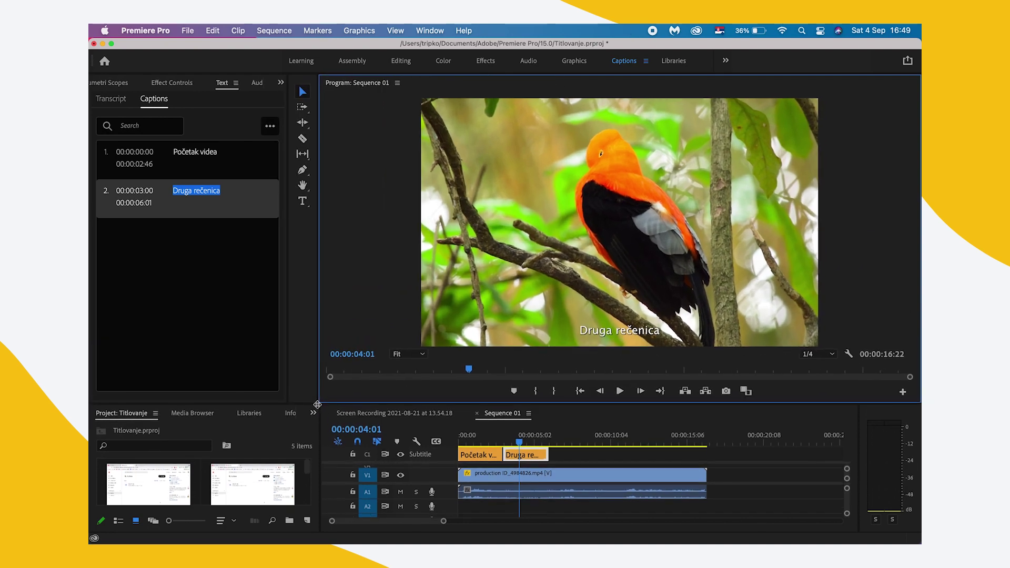
key(space)
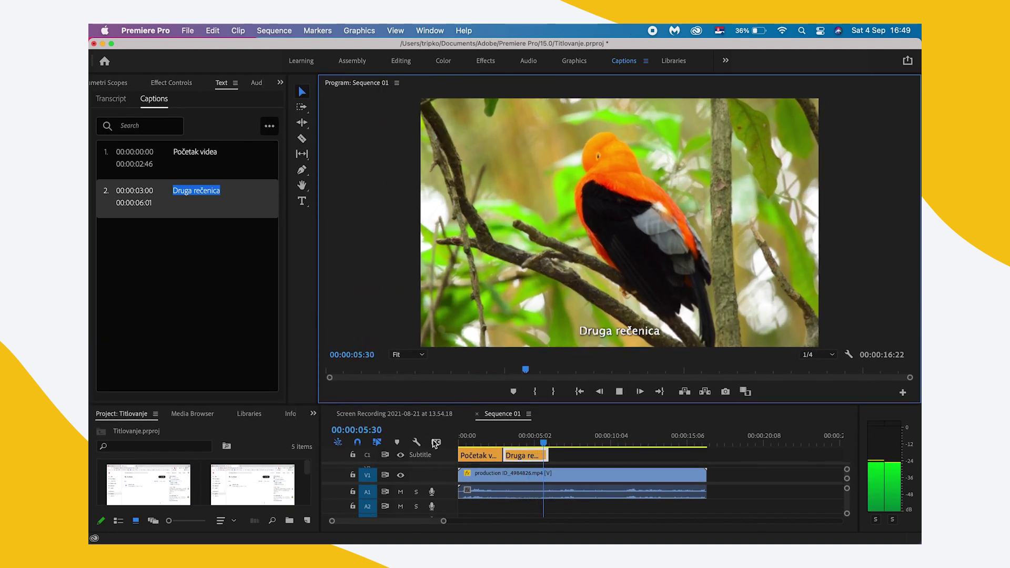
click(456, 445)
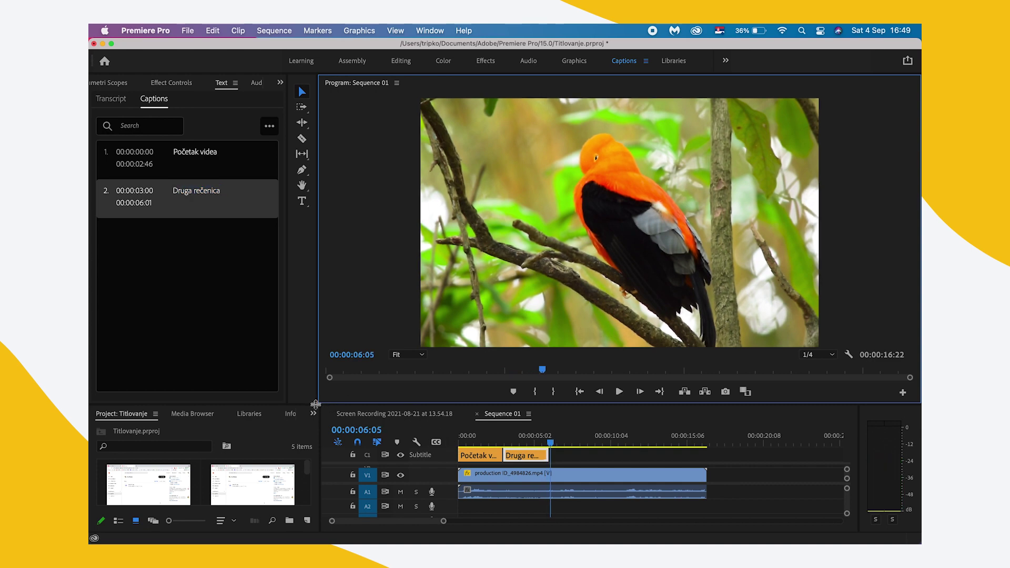
drag(316, 404, 506, 333)
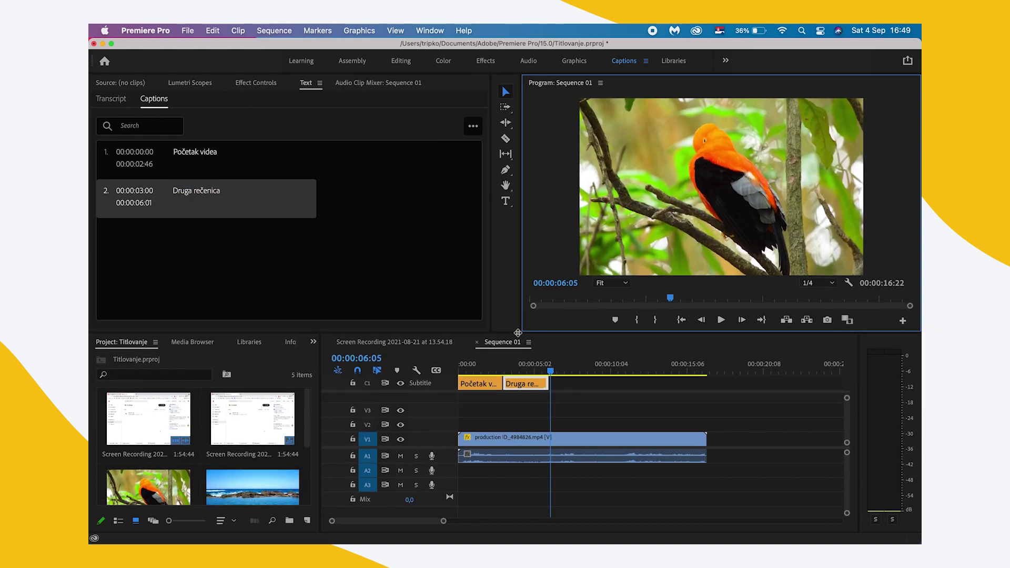
drag(548, 372, 512, 373)
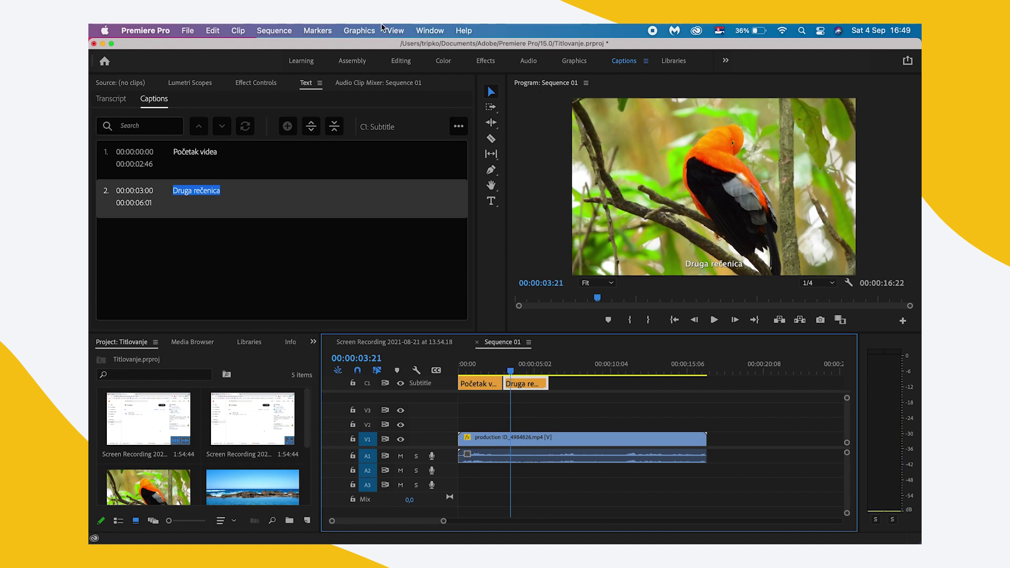
Show Essential Graphics on its Edit tab with the 'Početak videa' caption selected
click(434, 32)
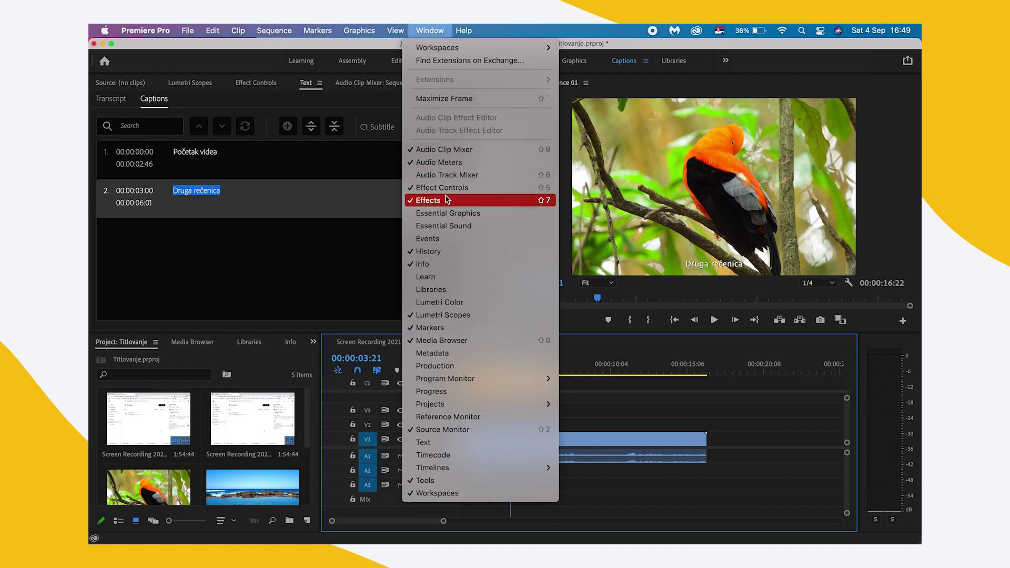
click(449, 213)
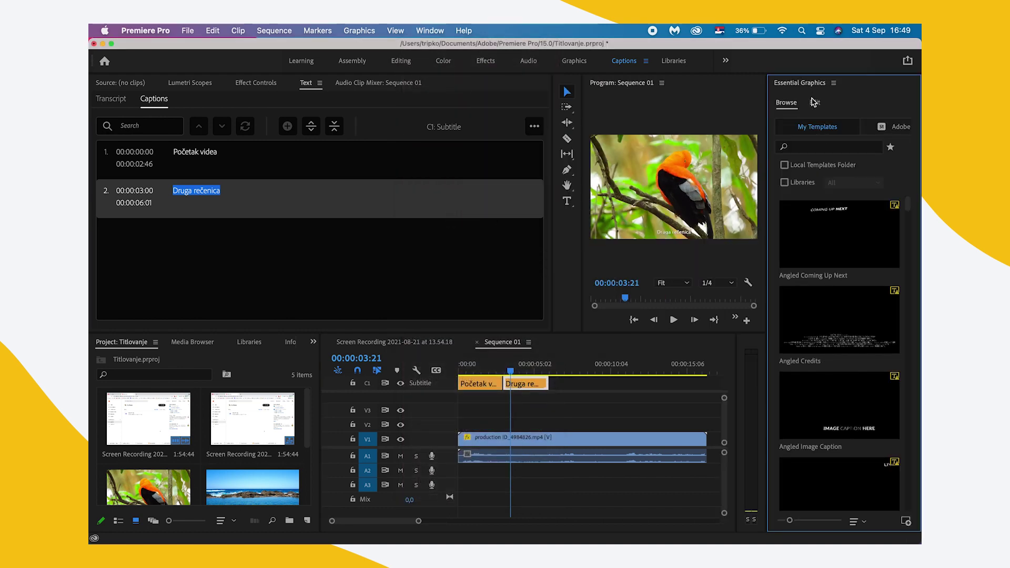
click(814, 102)
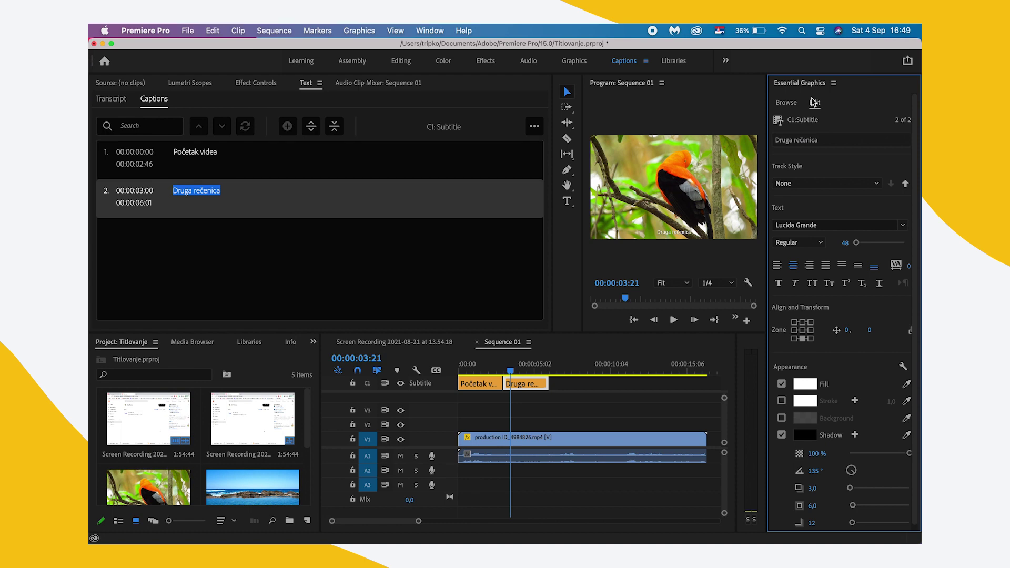
click(487, 364)
click(487, 383)
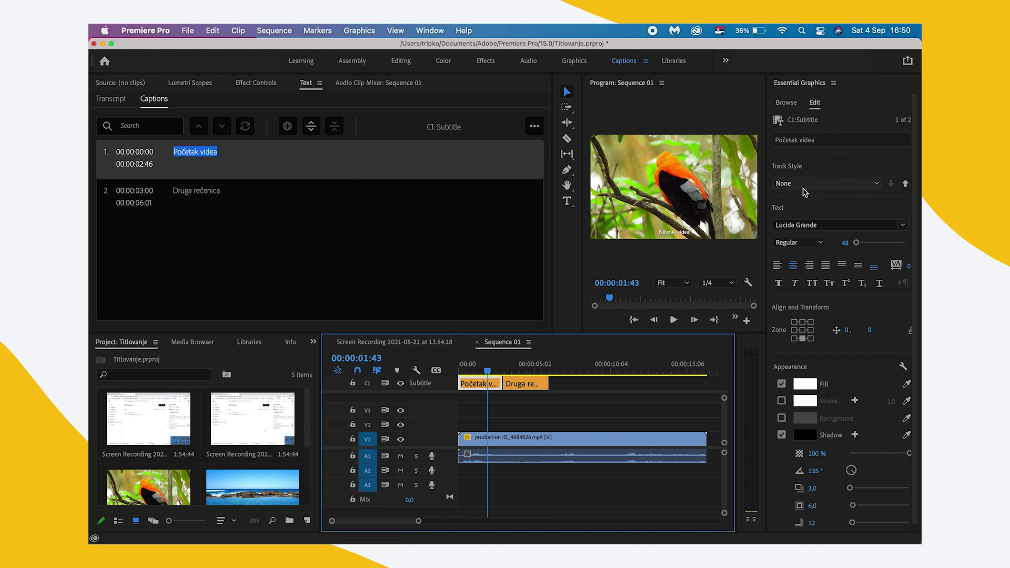
Set the caption font to Gilroy Extrabold at size 57, keeping the text centre-aligned
click(798, 184)
click(801, 192)
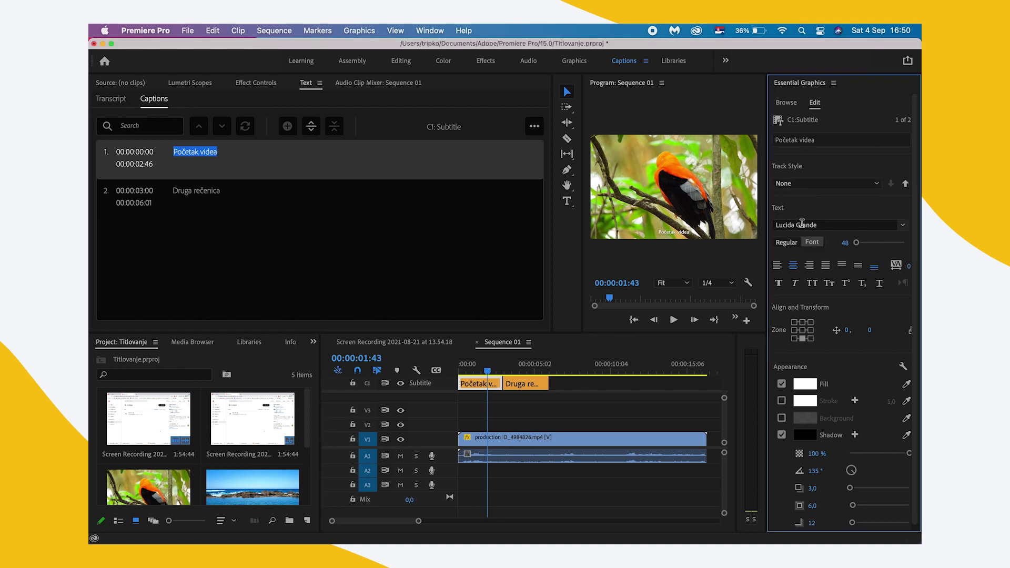
click(801, 222)
text(gilr)
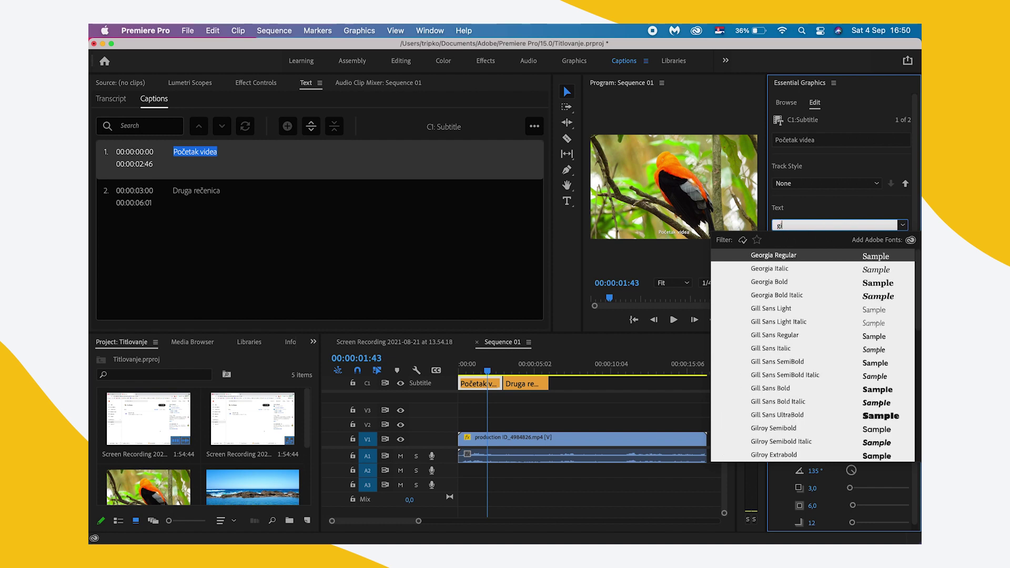
key(Down)
key(Down)
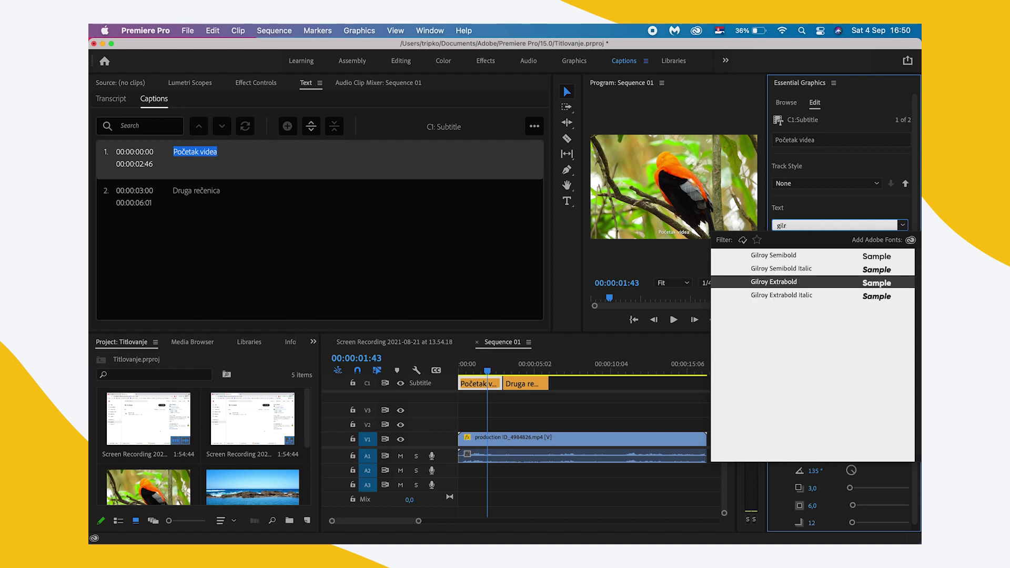
key(Return)
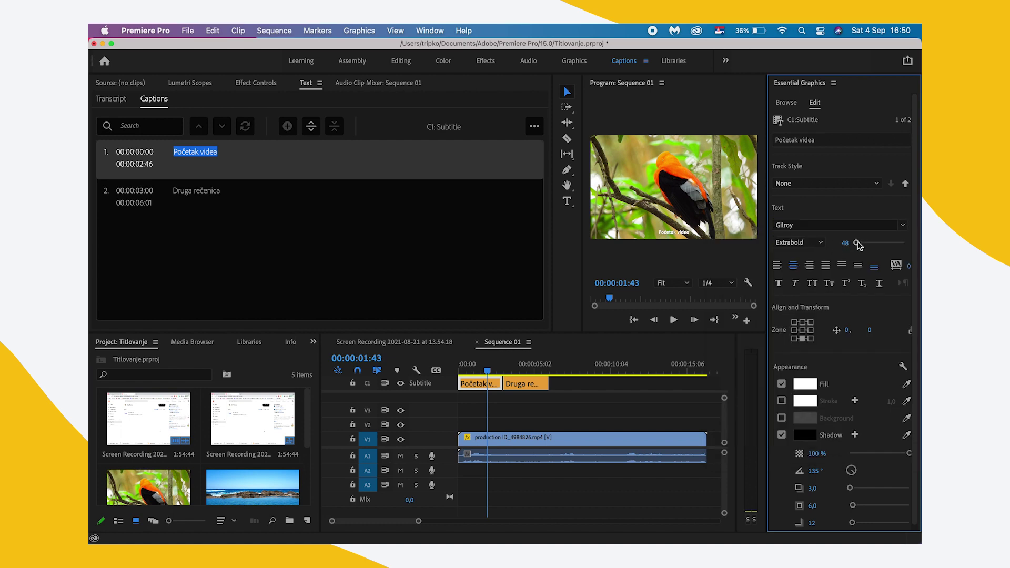
mouse_move(856, 242)
mouse_down()
mouse_move(871, 245)
mouse_move(859, 246)
mouse_up()
click(777, 266)
click(793, 266)
click(794, 339)
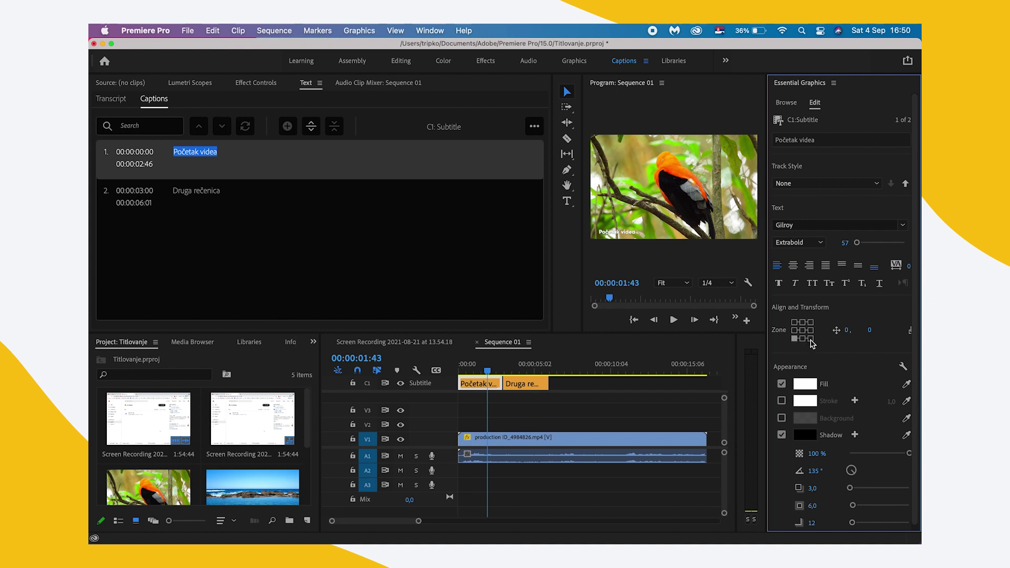
click(811, 339)
click(811, 332)
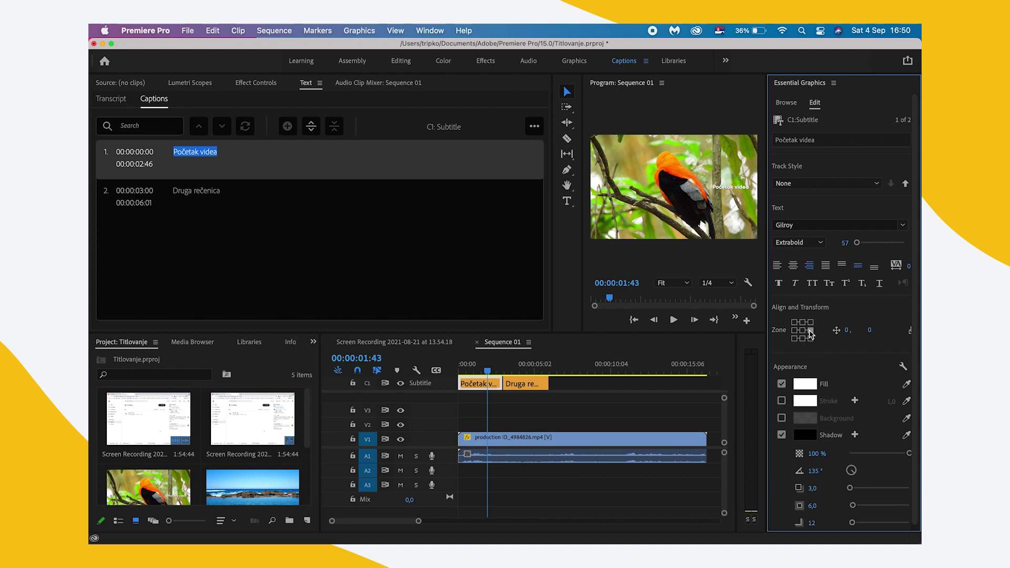
click(803, 331)
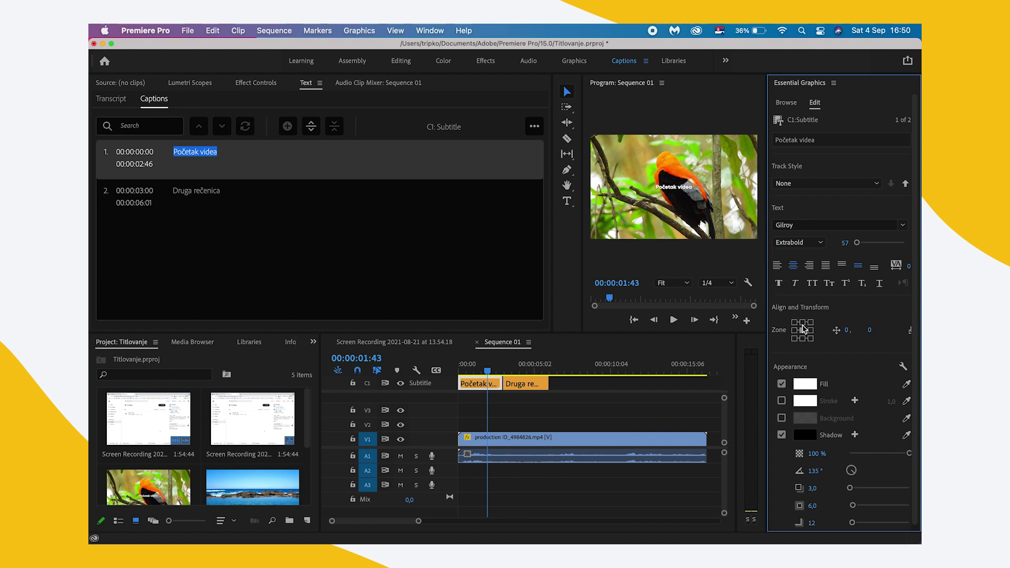
click(811, 340)
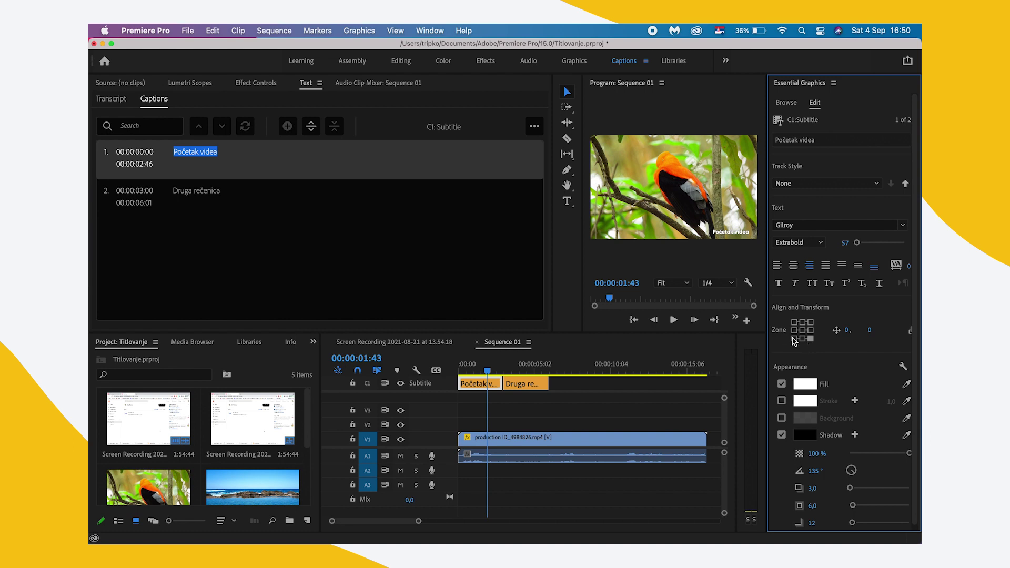
click(795, 339)
click(803, 339)
mouse_move(876, 331)
mouse_down()
mouse_move(920, 319)
mouse_move(919, 334)
mouse_up()
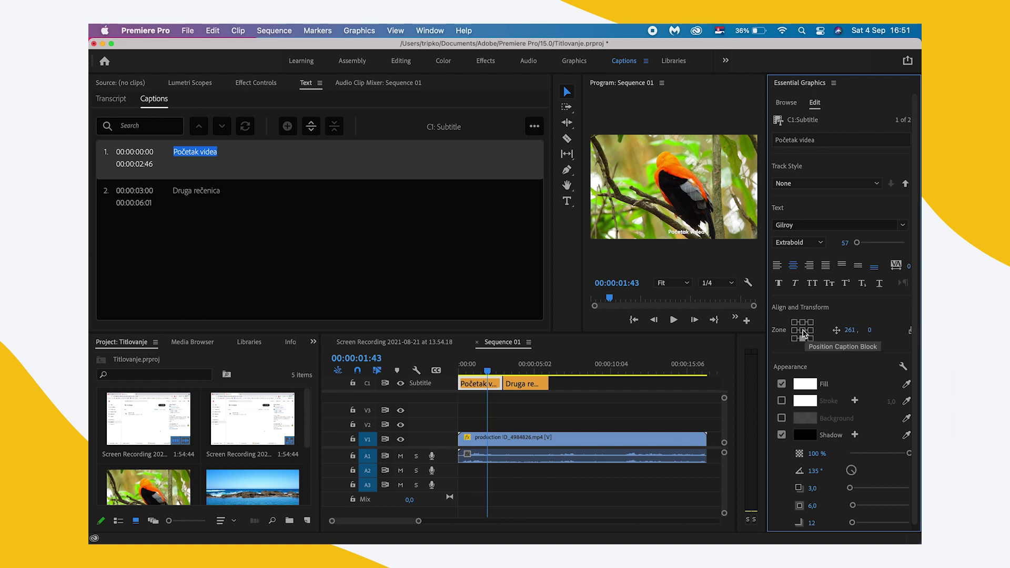
click(803, 331)
click(803, 338)
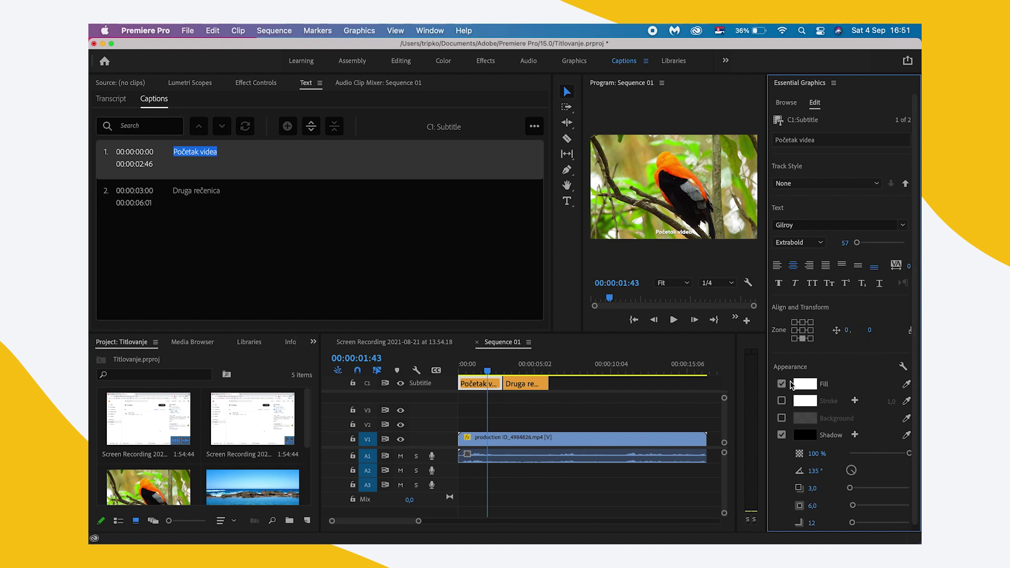
scroll(792, 385, down, 1)
click(801, 378)
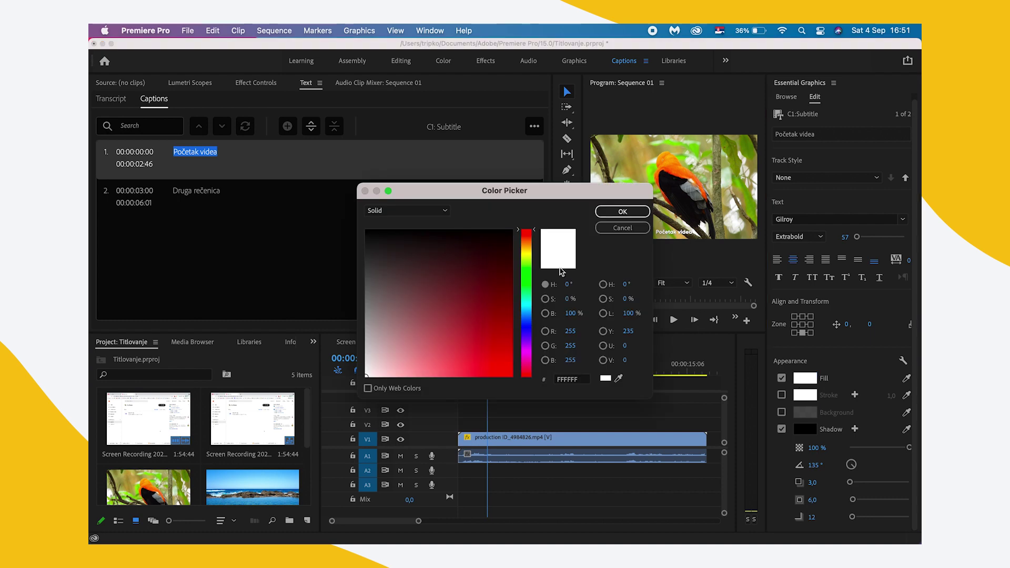
drag(496, 258, 476, 340)
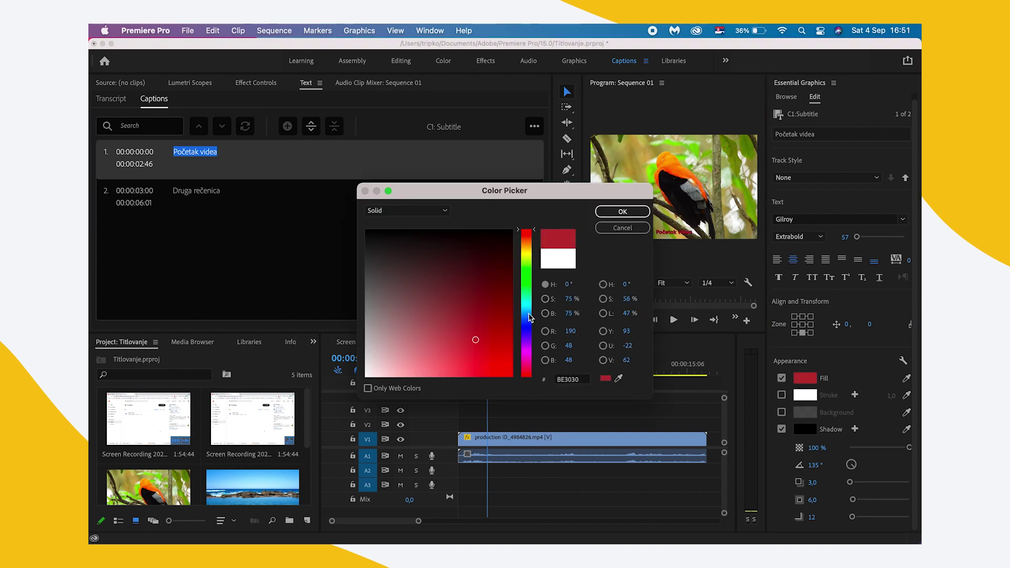
drag(529, 318, 527, 313)
drag(455, 315, 477, 392)
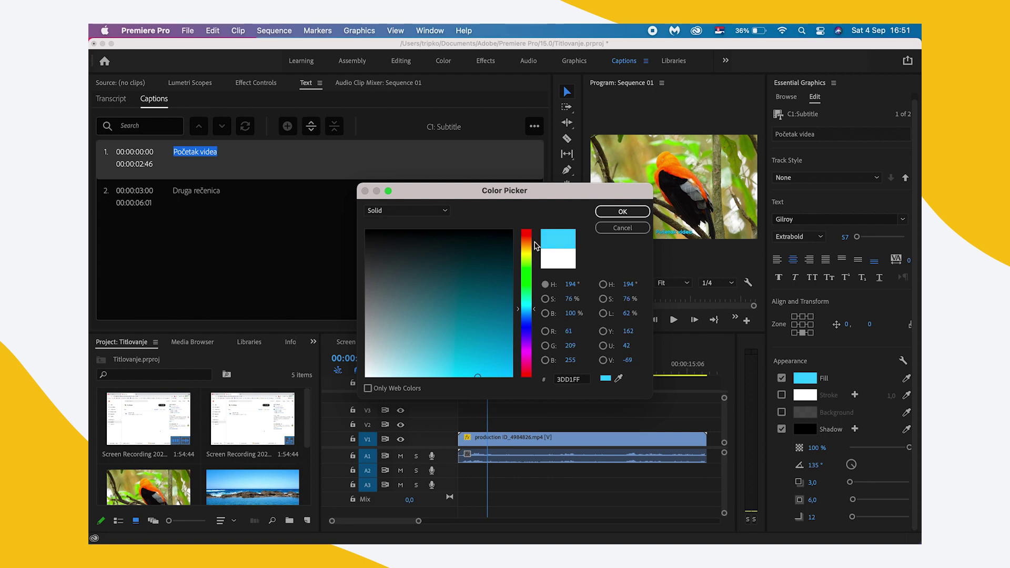
click(620, 215)
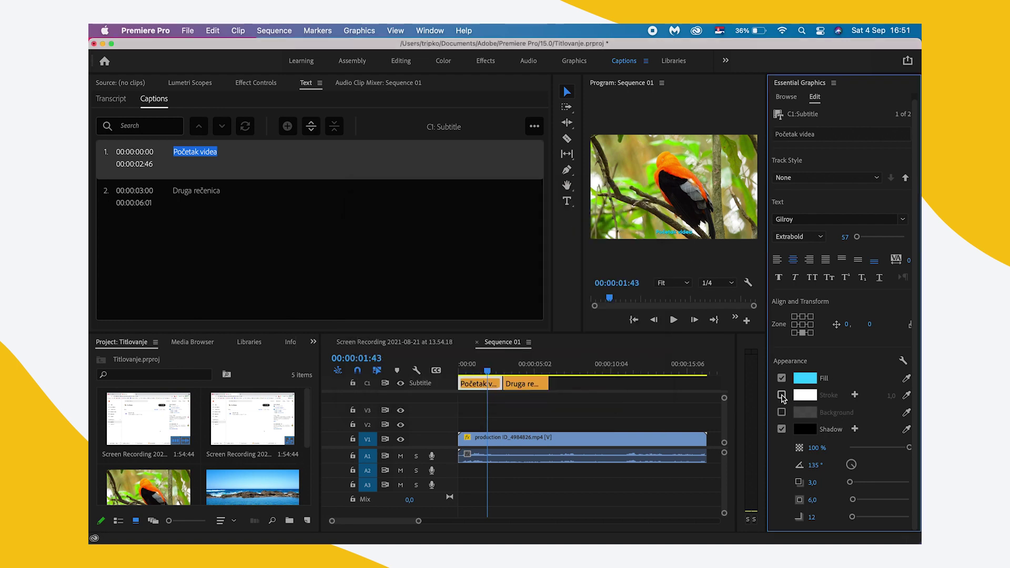
click(782, 394)
click(805, 395)
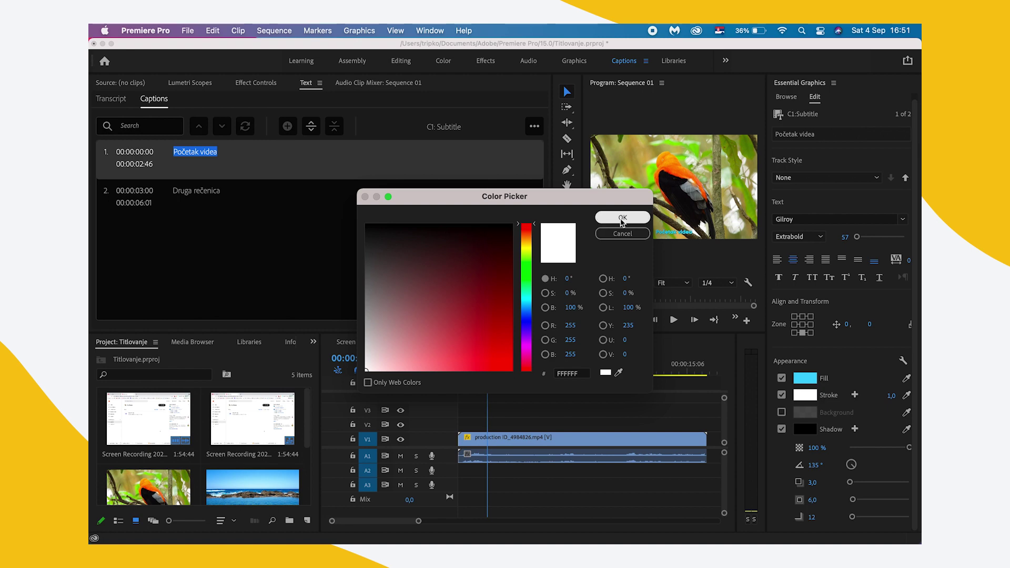
click(623, 219)
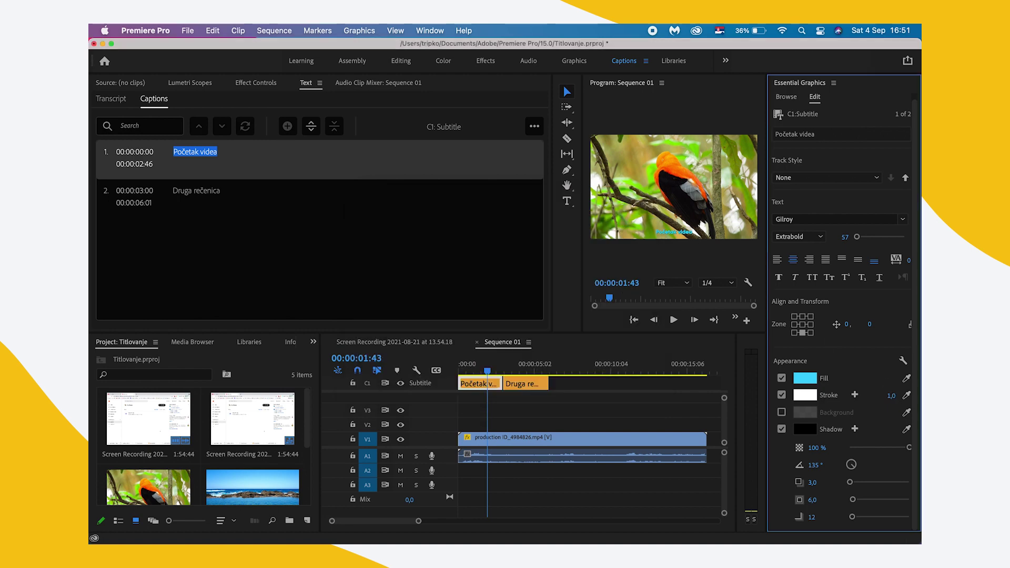
drag(891, 396, 878, 395)
click(650, 230)
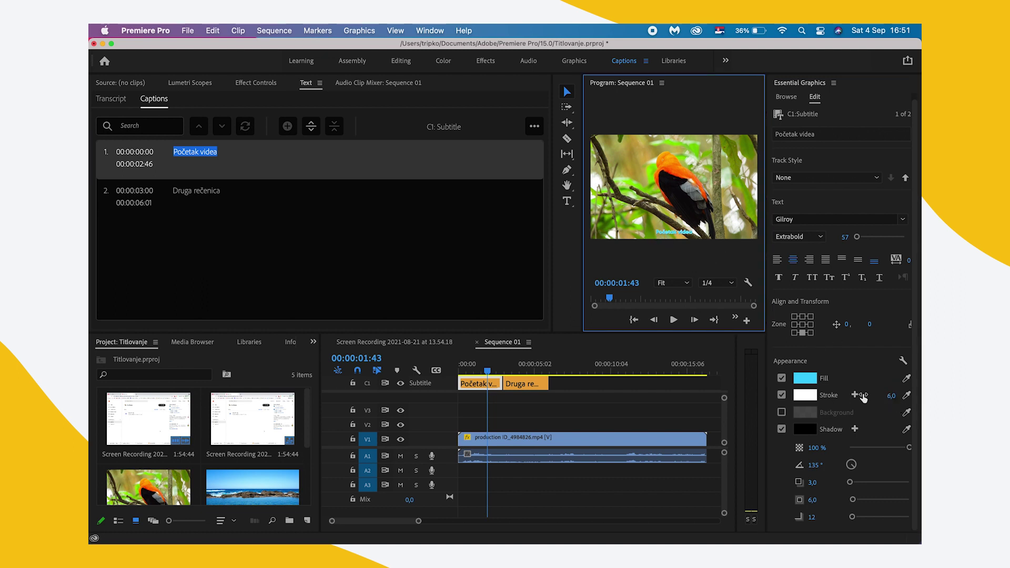
click(781, 394)
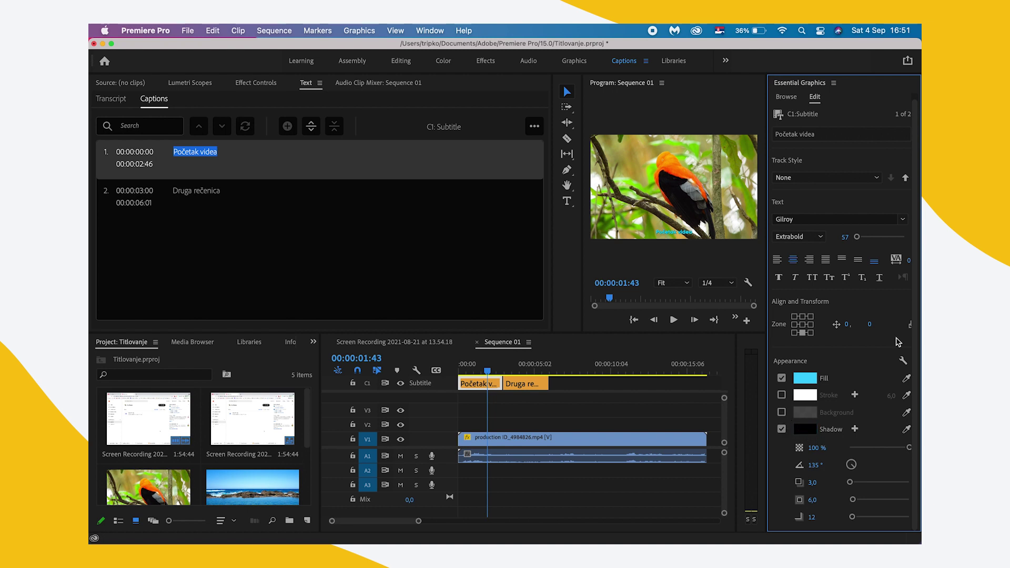
click(805, 386)
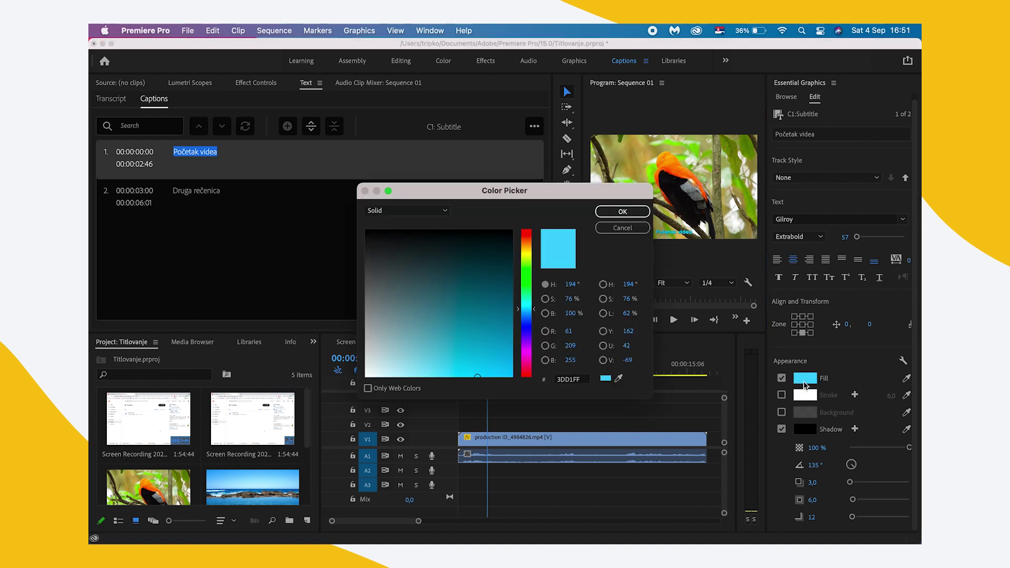
drag(414, 253, 310, 418)
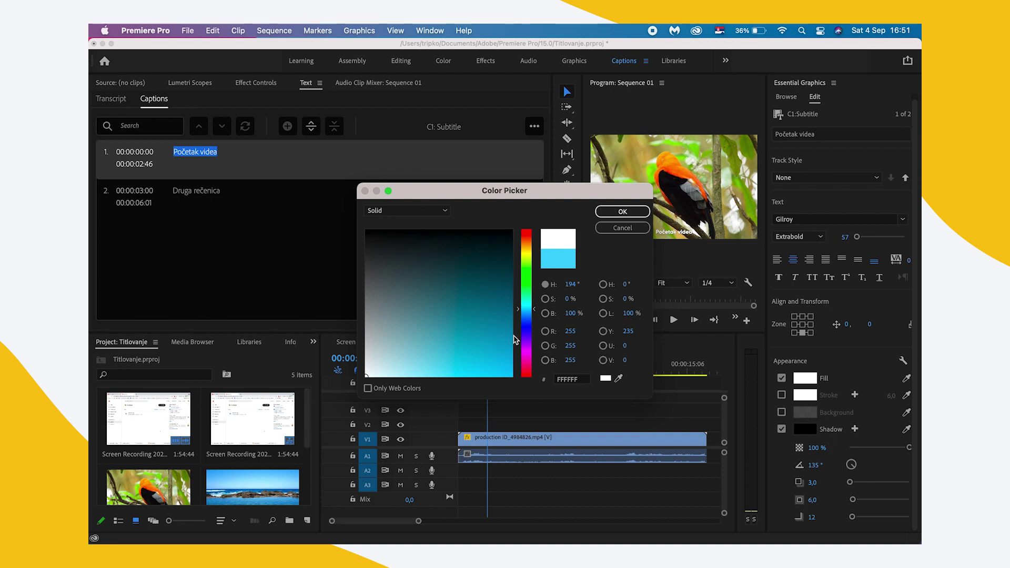
click(639, 213)
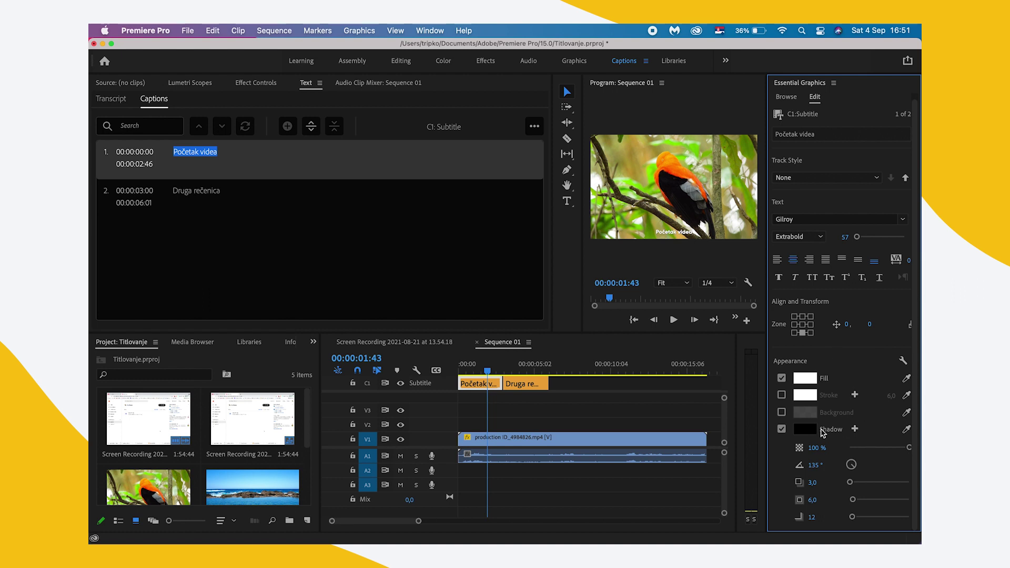
scroll(824, 433, up, 1)
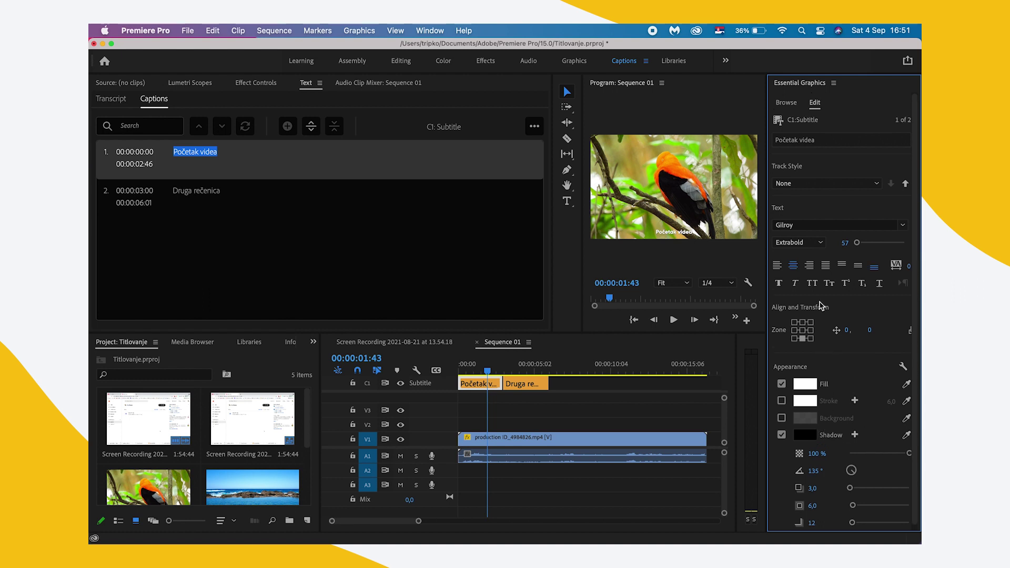
Save the caption's current look as a new track style named 'Titlovi'
click(816, 184)
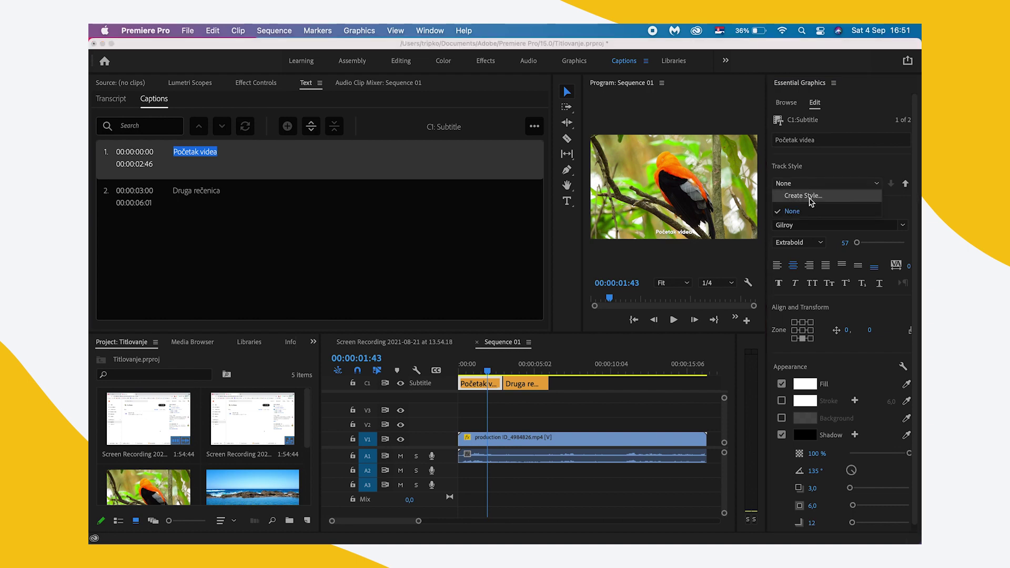
click(805, 196)
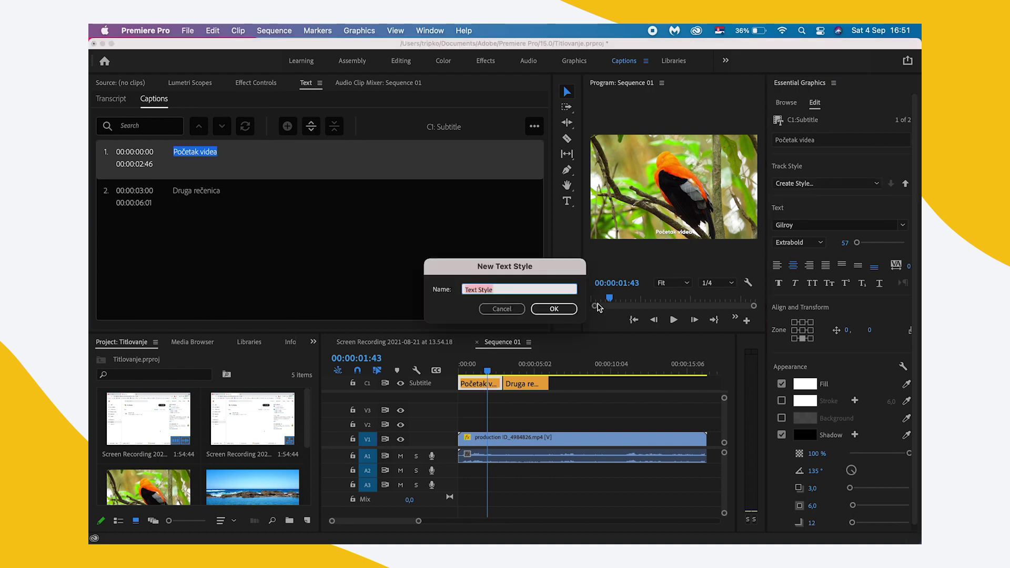
text(Titlovi)
click(550, 310)
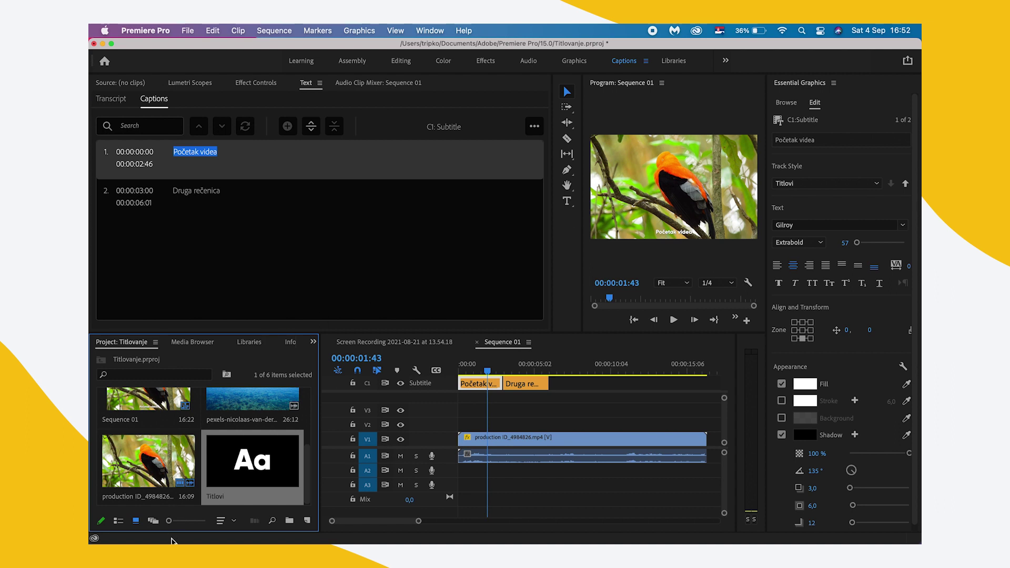
click(517, 370)
Widen the video preview and play the sequence through 'Početak videa' and 'Druga rečenica'
click(532, 382)
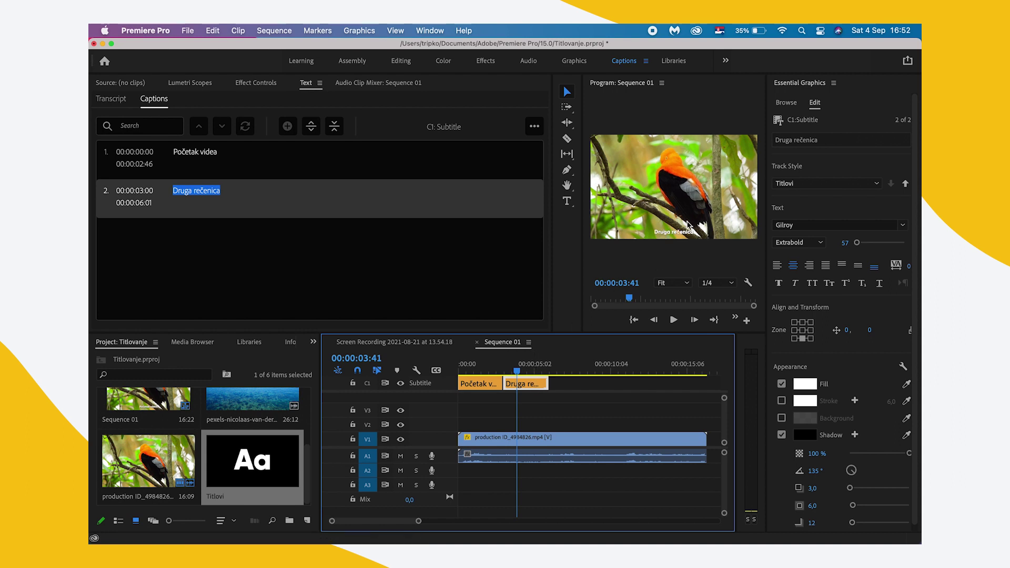
click(683, 225)
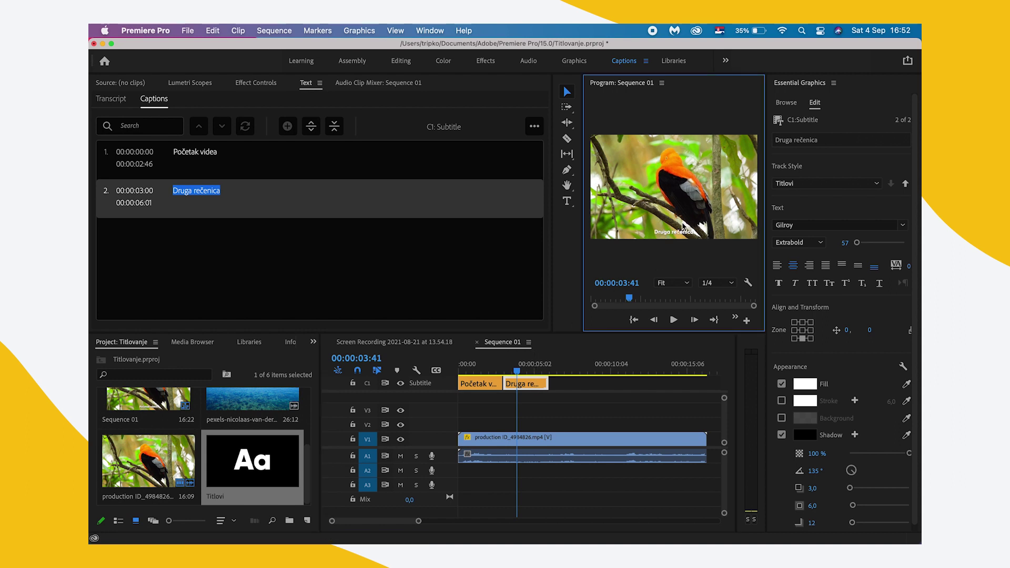
click(485, 366)
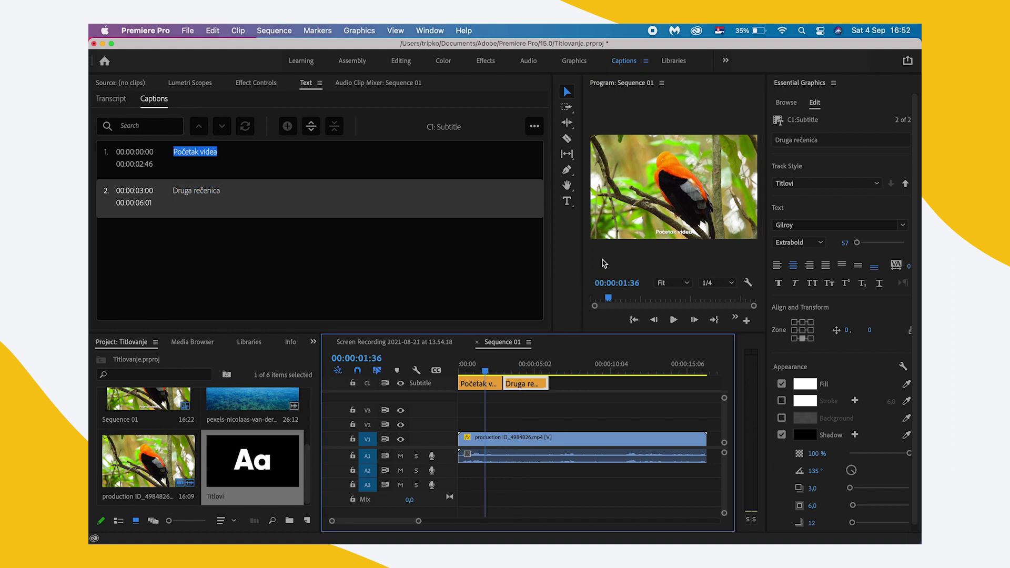
drag(558, 338, 335, 403)
key(space)
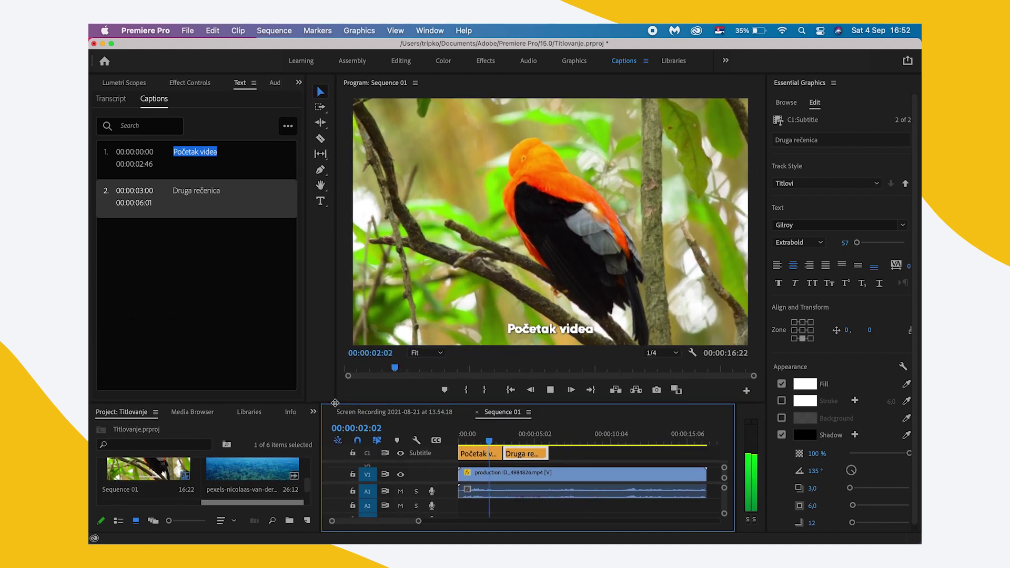
key(space)
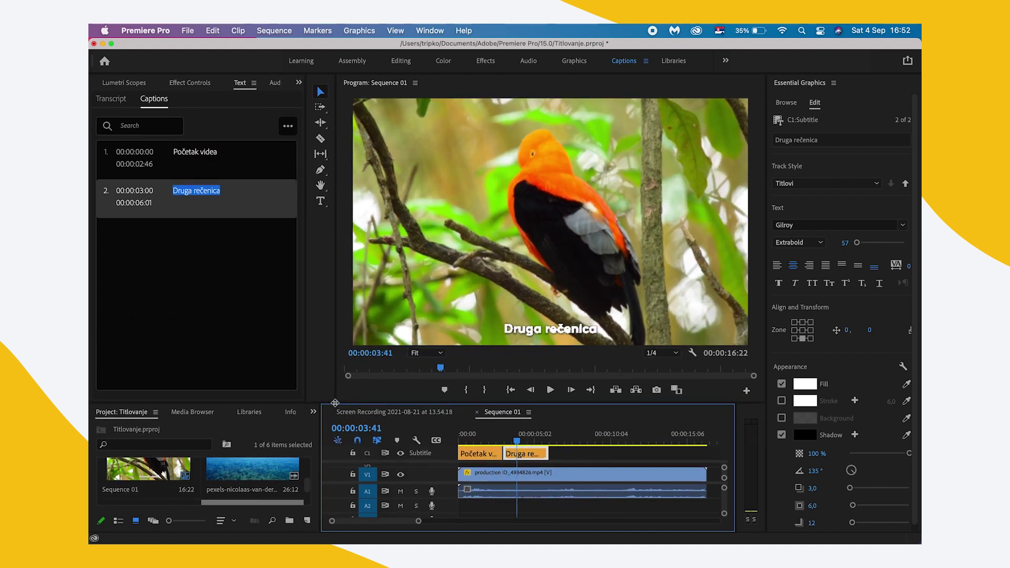
Resize panels to enlarge the timeline and widen the captions list, returning to 'Početak videa'
click(507, 295)
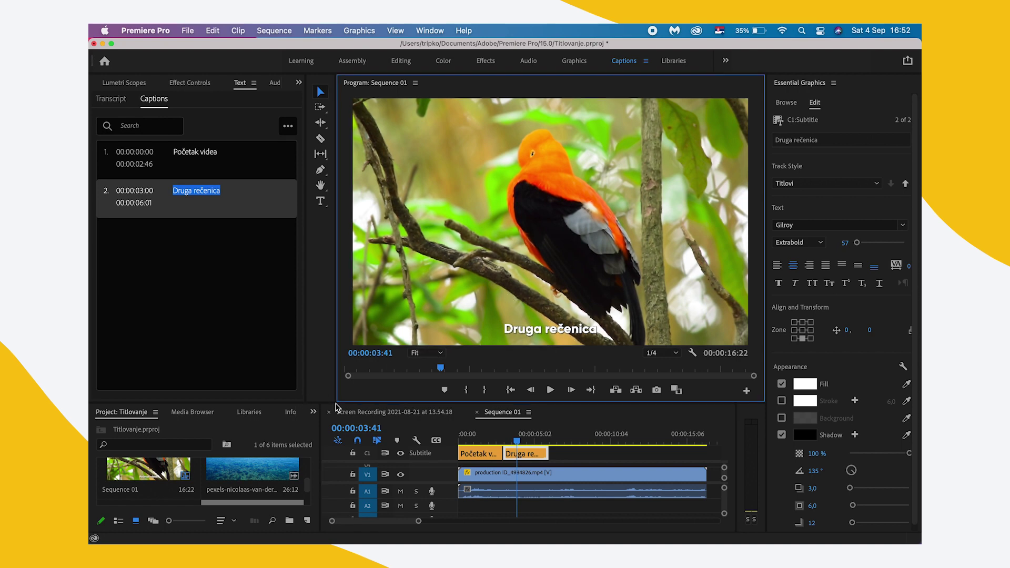
drag(334, 402, 452, 318)
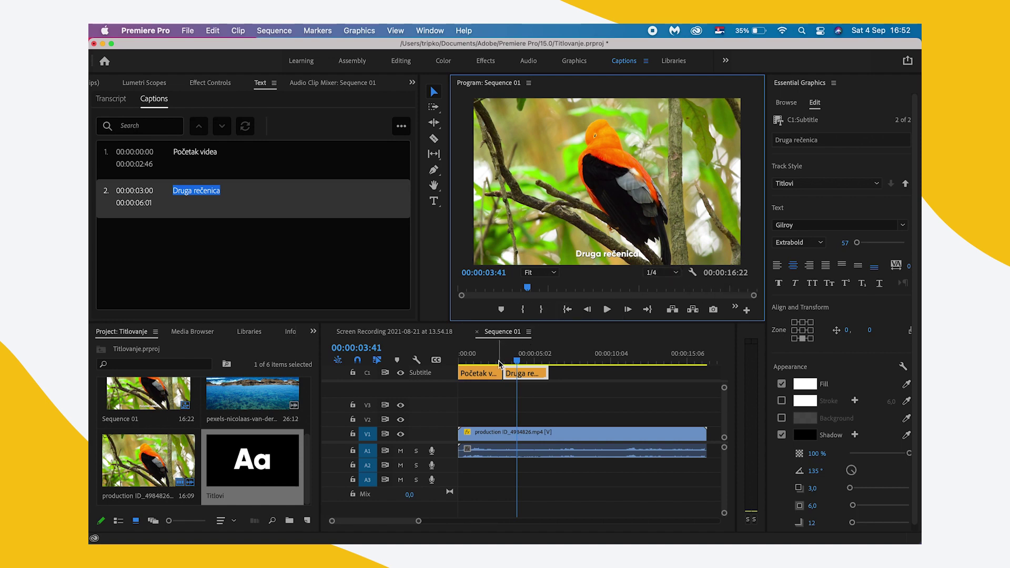
drag(497, 361, 493, 362)
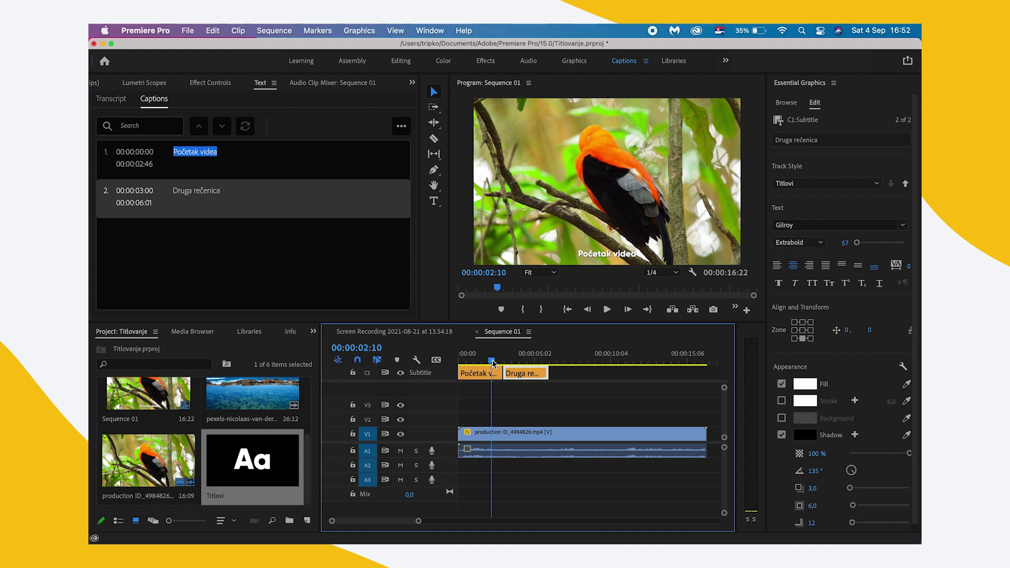
click(232, 231)
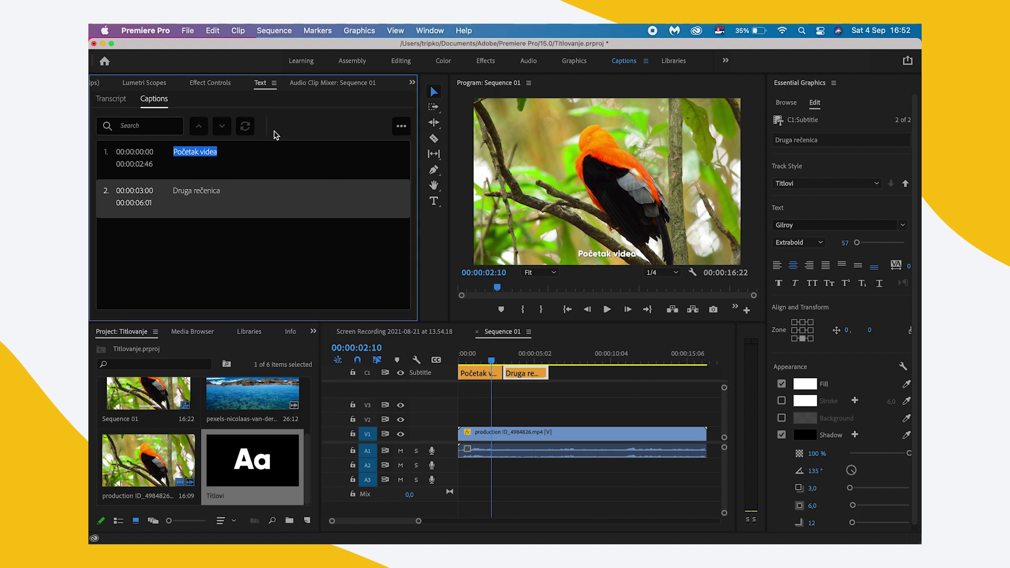
drag(420, 210, 459, 211)
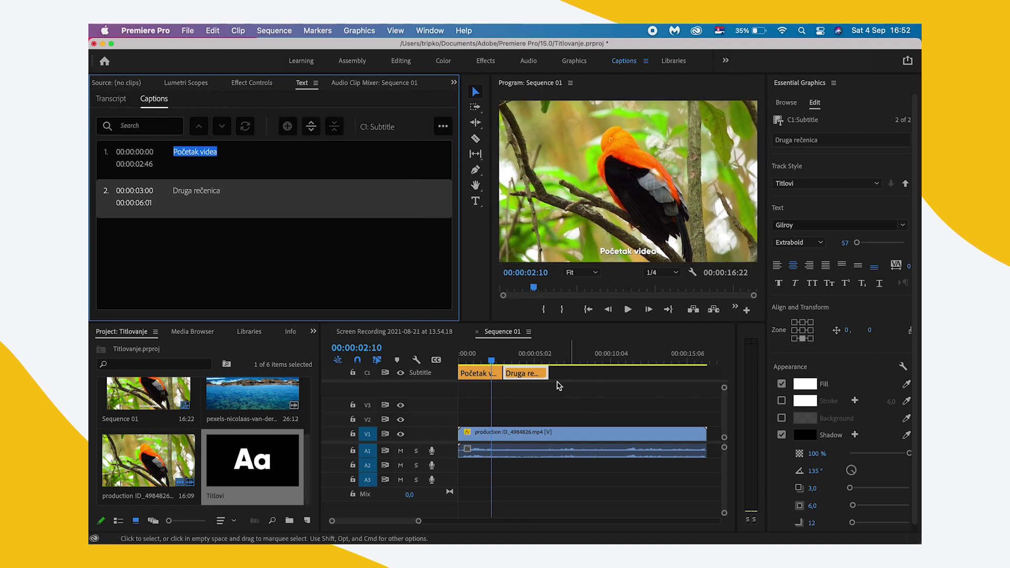
Add a 'New Caption' at 00:00:07:22 and slide it left to run 00:00:06:01–00:00:09:02
click(572, 365)
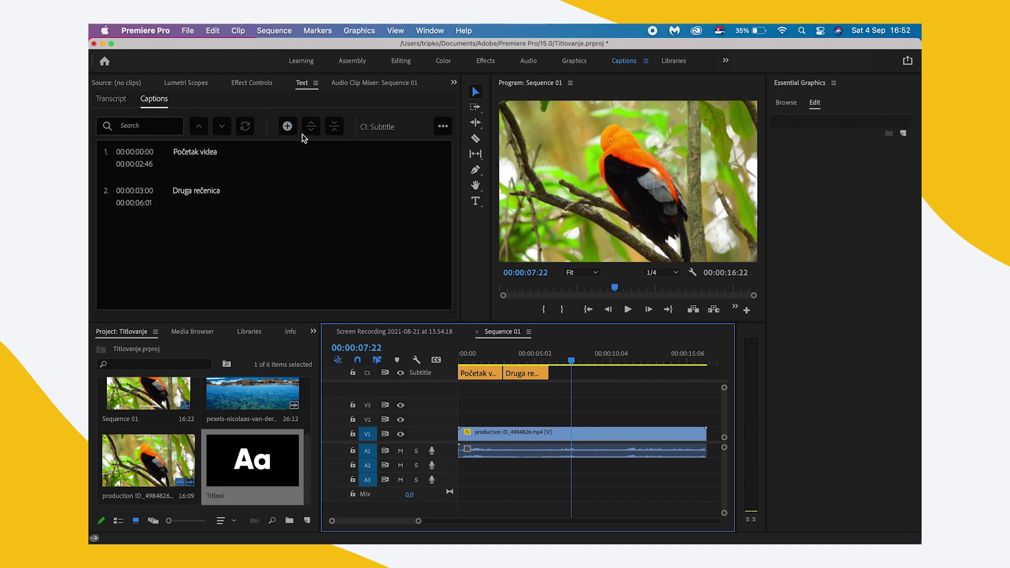
click(287, 127)
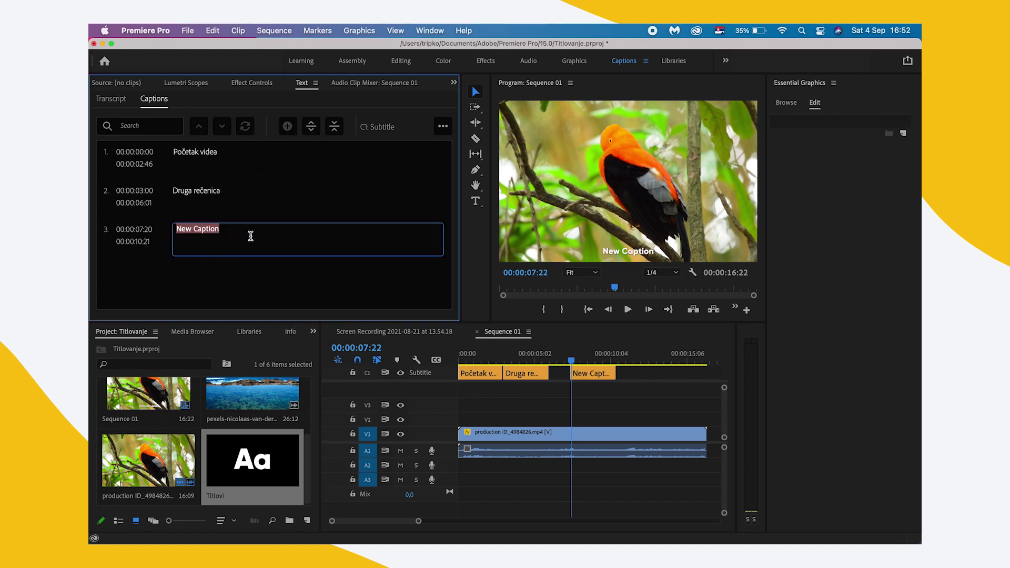
click(602, 388)
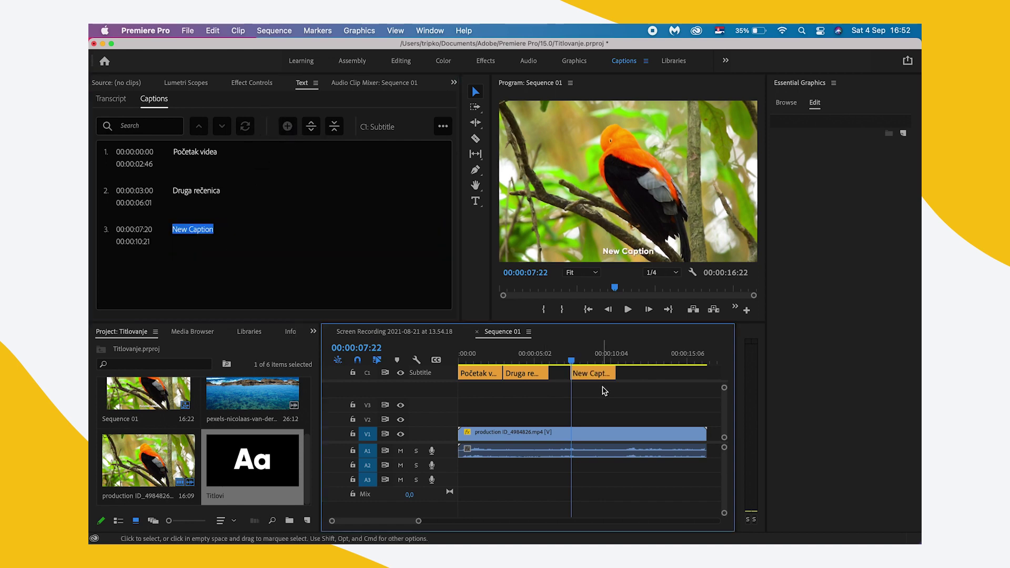
drag(598, 375, 578, 375)
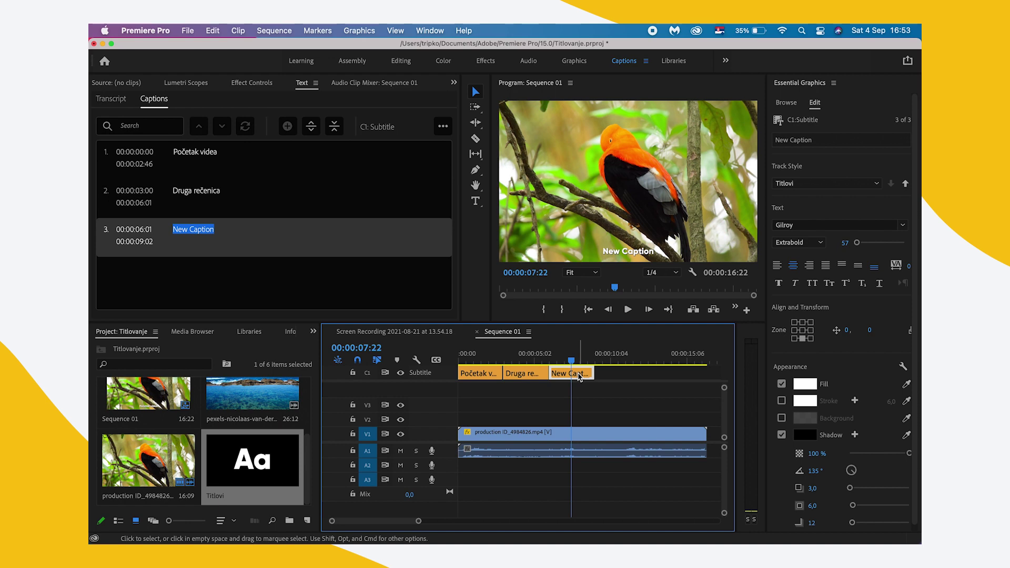
click(442, 128)
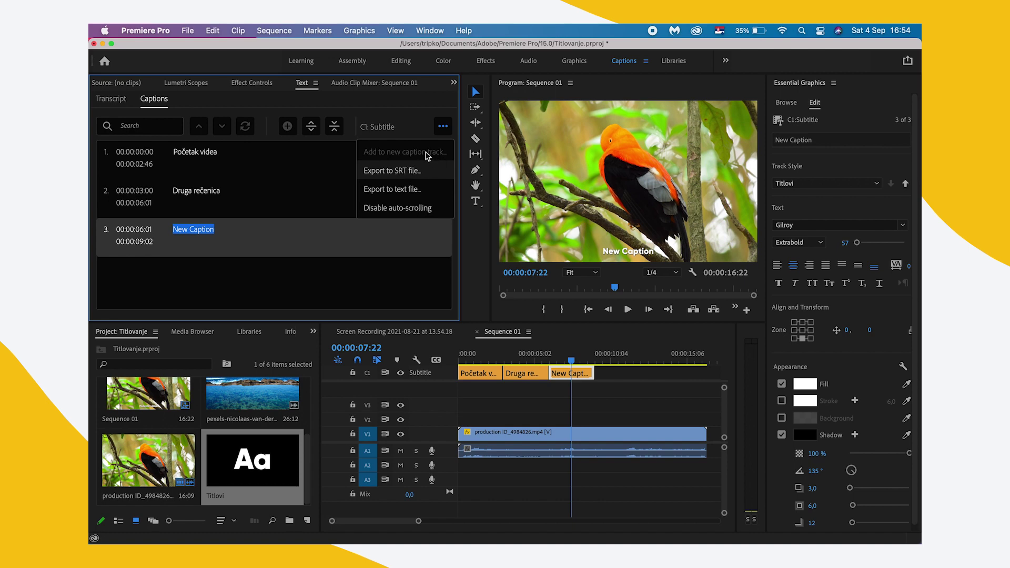
Set the sequence Out point at 00:00:09:02, where the third caption ends
click(443, 127)
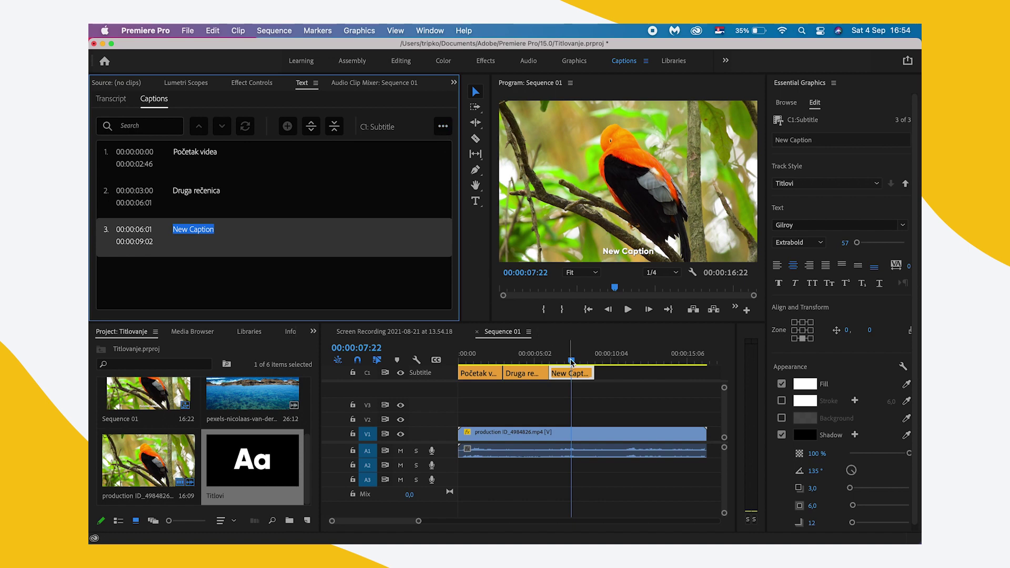
drag(571, 362, 593, 362)
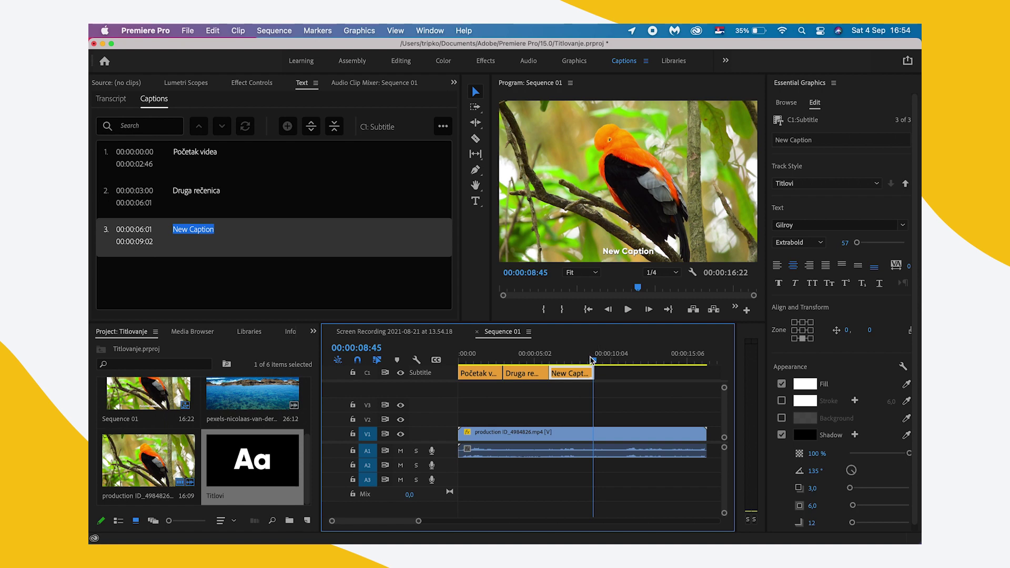
drag(592, 359, 593, 360)
key(o)
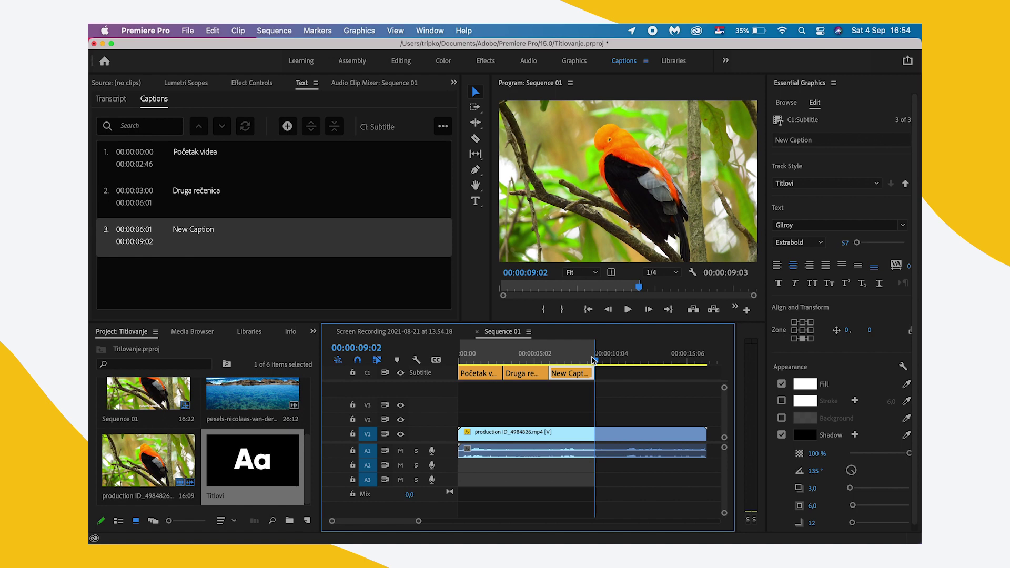
Open the Export Settings dialog via File > Export > Media
click(187, 32)
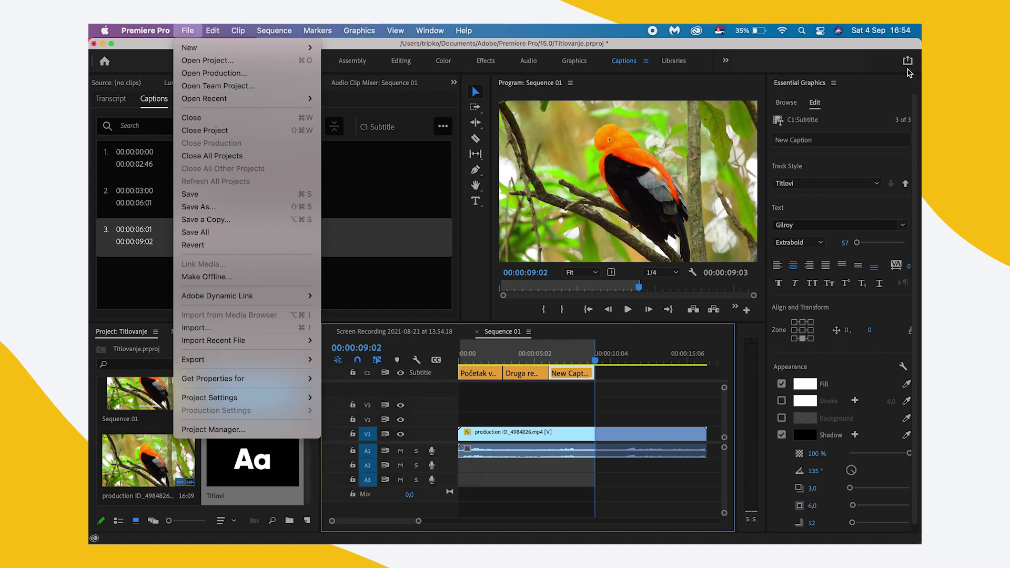
mouse_move(248, 360)
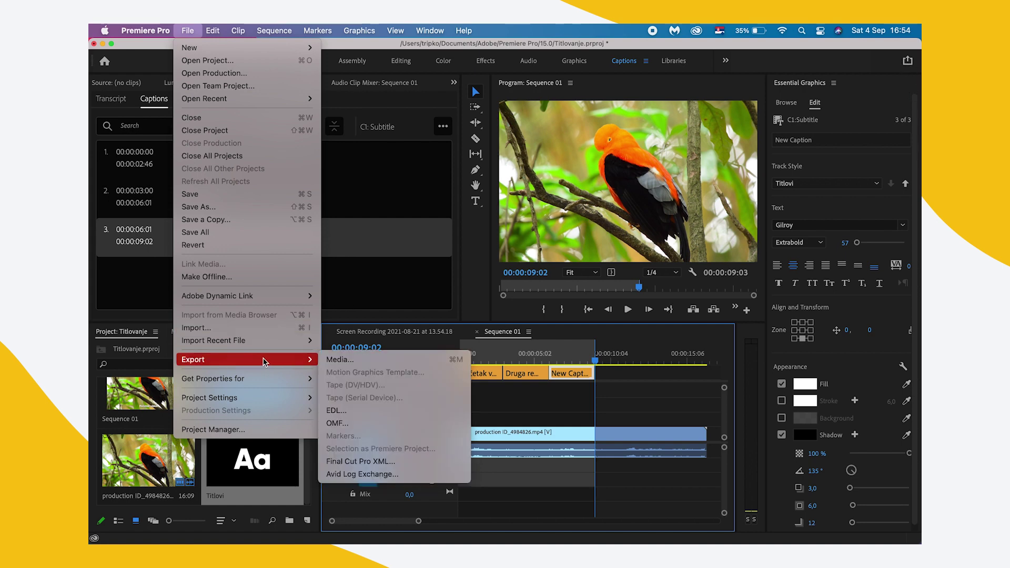
click(339, 363)
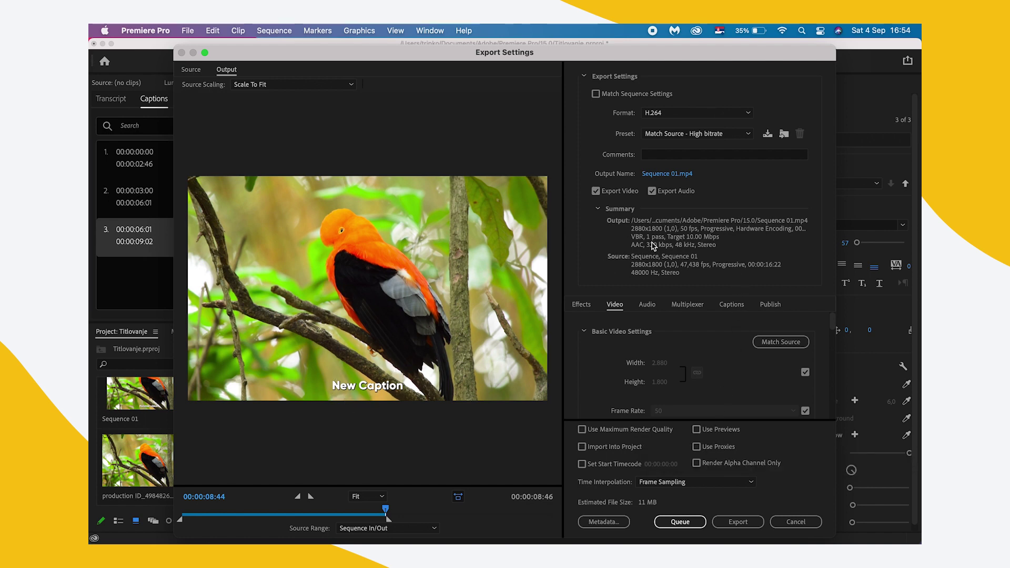
click(738, 305)
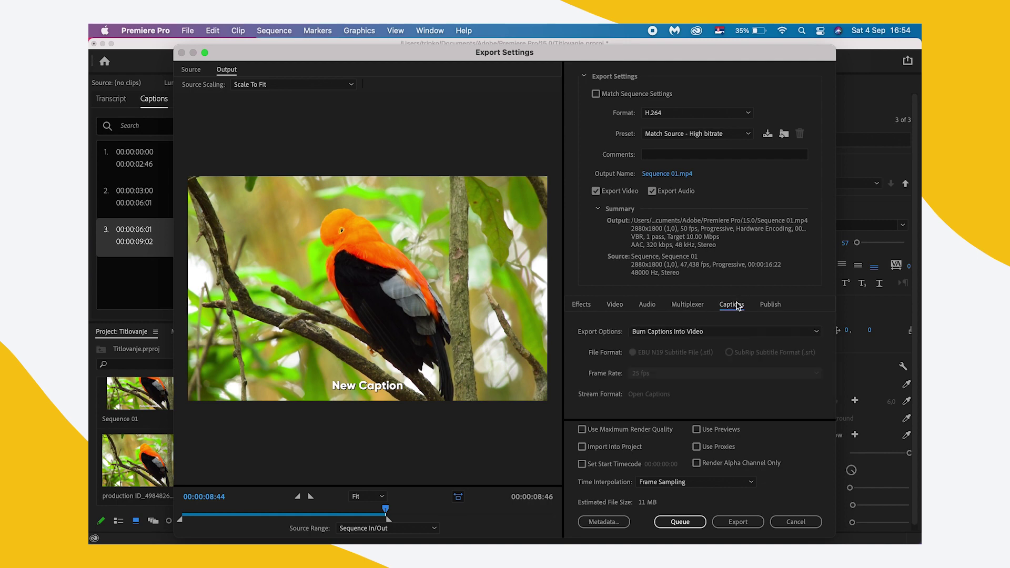
click(668, 335)
click(668, 335)
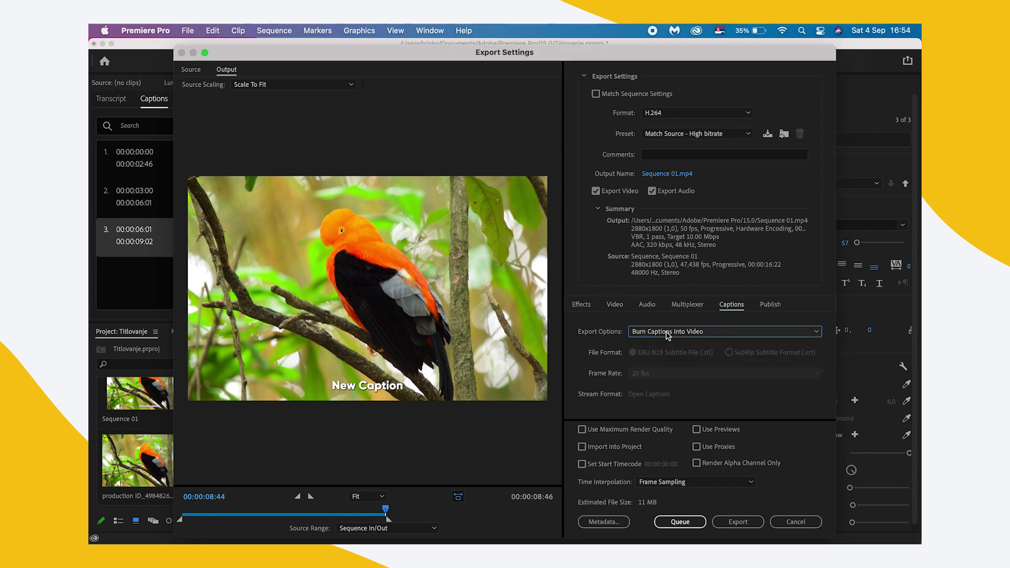
click(611, 310)
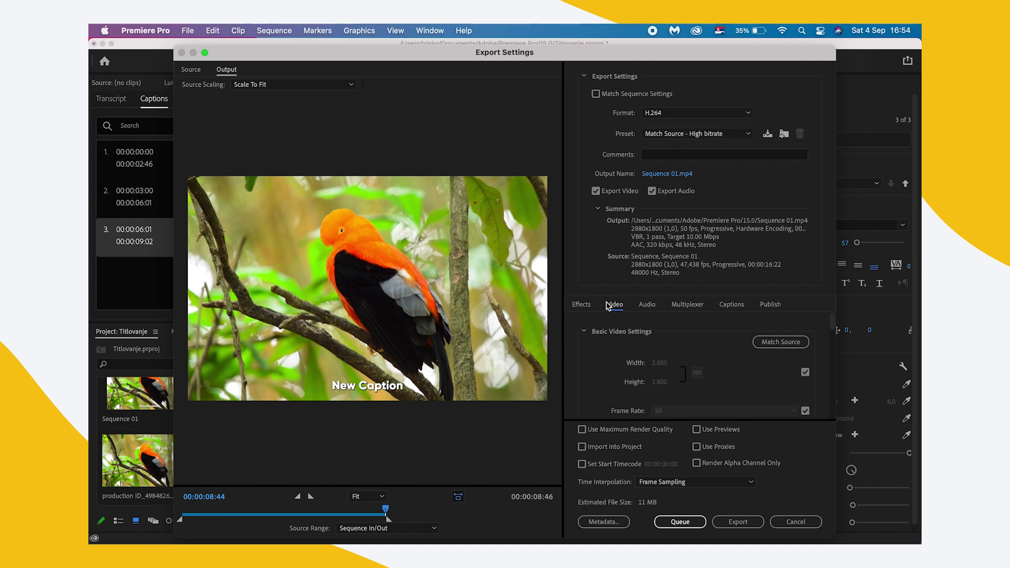
click(739, 304)
click(639, 332)
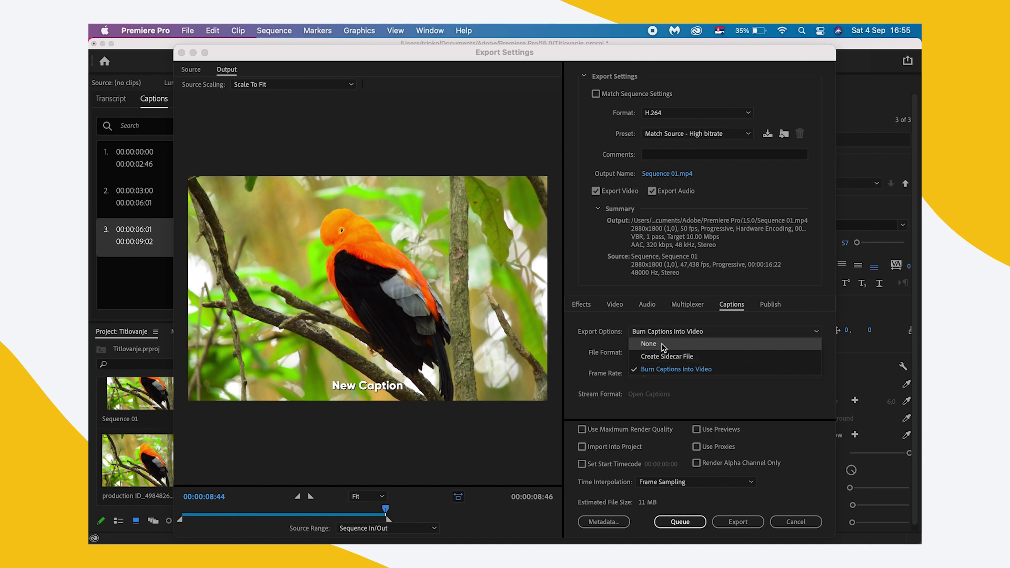
click(671, 371)
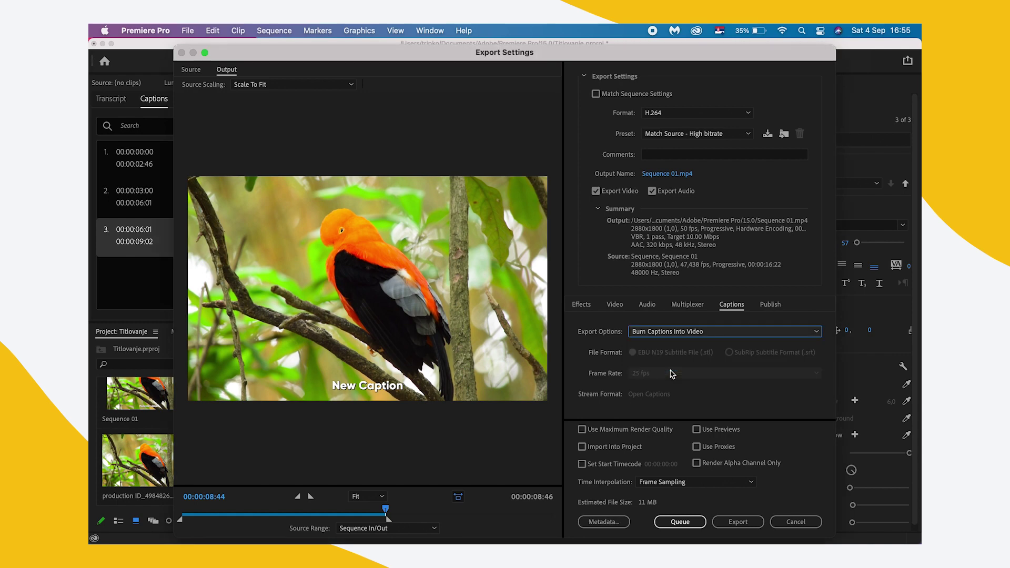